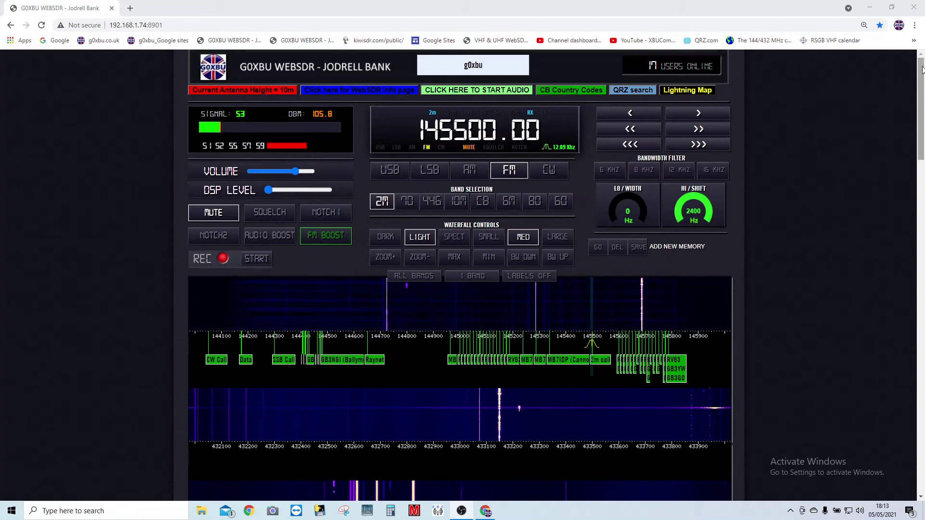
- Look over the logbook, the map of listeners' frequencies and the chat window on the lower part of the WebSDR page
scroll(904, 148, "down", 5)
scroll(905, 147, "down", 18)
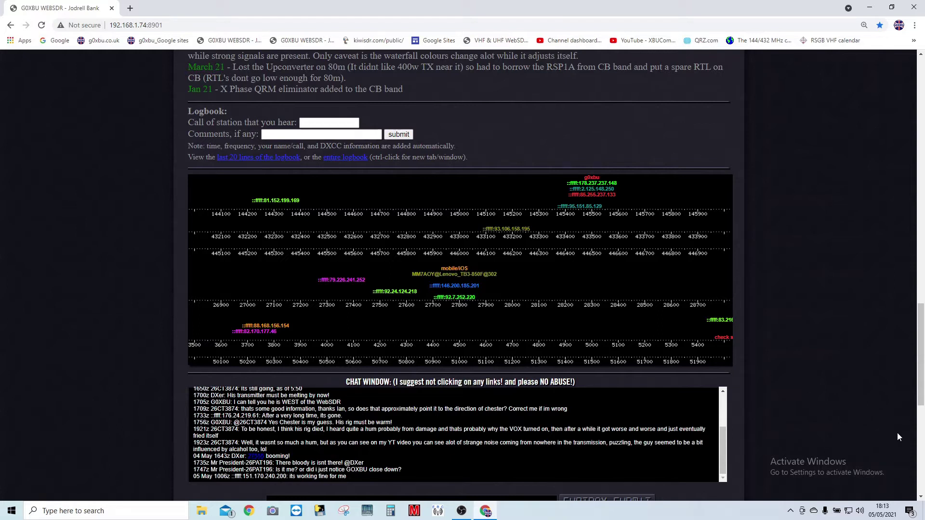
scroll(809, 397, "down", 1)
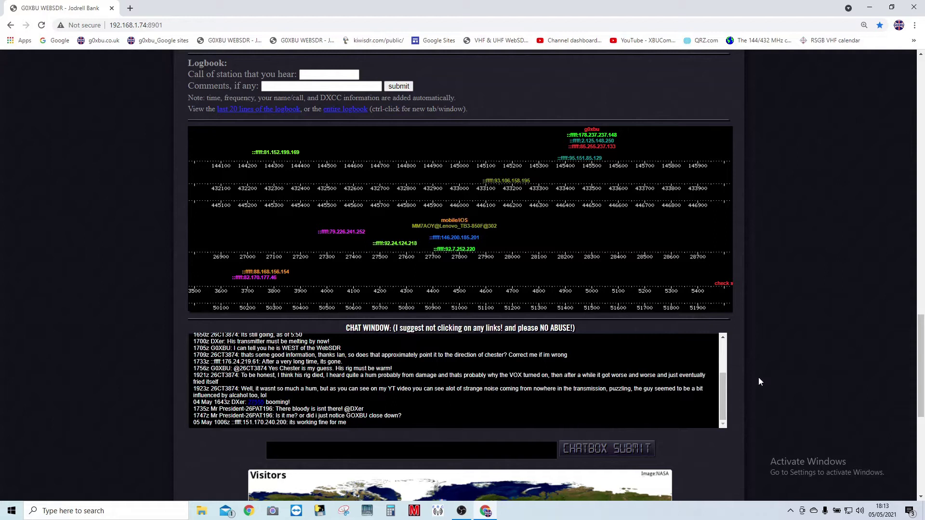
left_click_drag(920, 385, 920, 128)
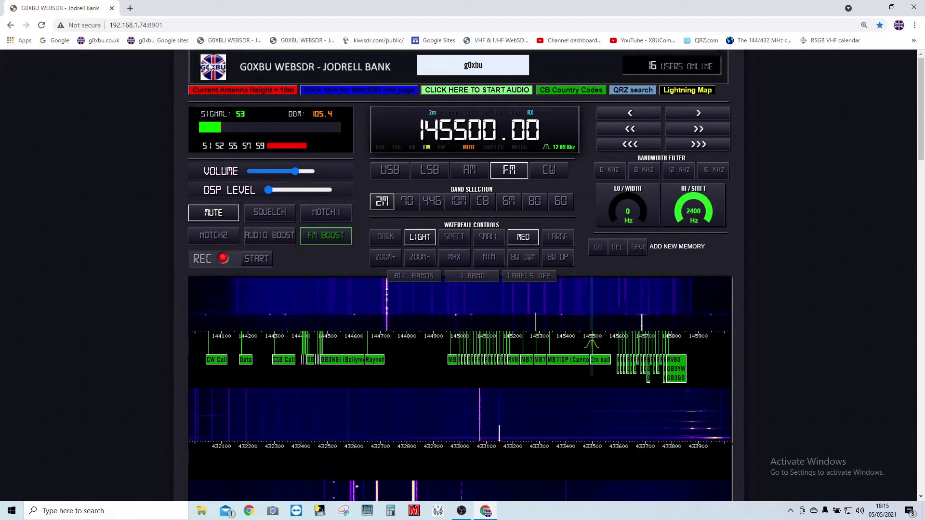
- Set the WebSDR site's Sound permission to Allow in the browser's site settings and reload the page
left_click(81, 27)
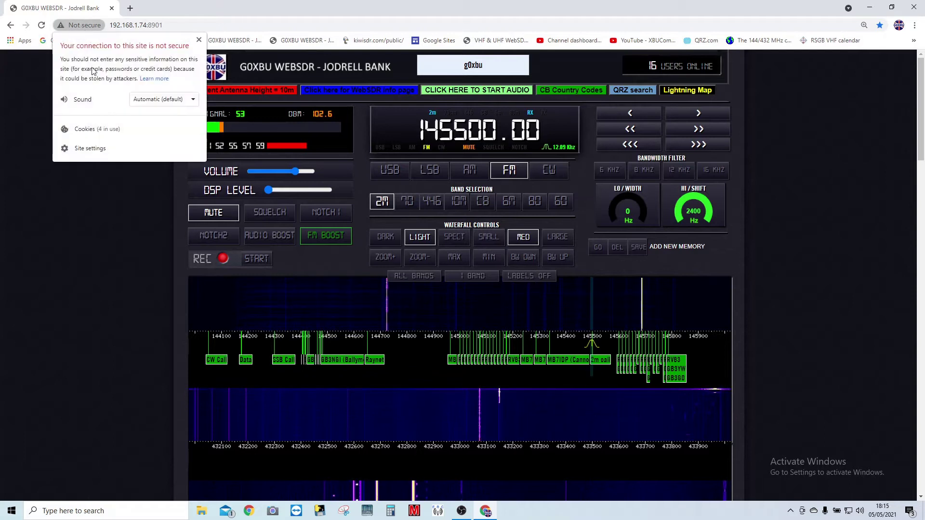
left_click(84, 148)
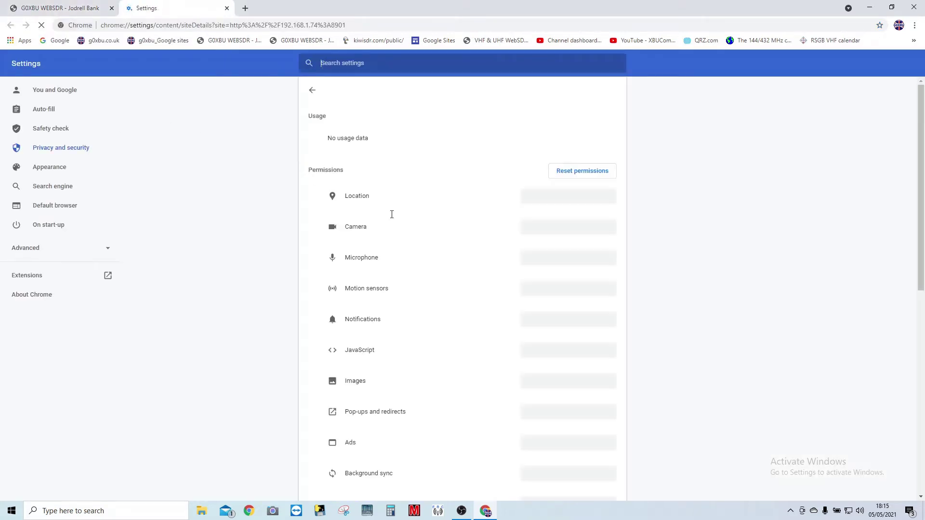
scroll(422, 306, "down", 2)
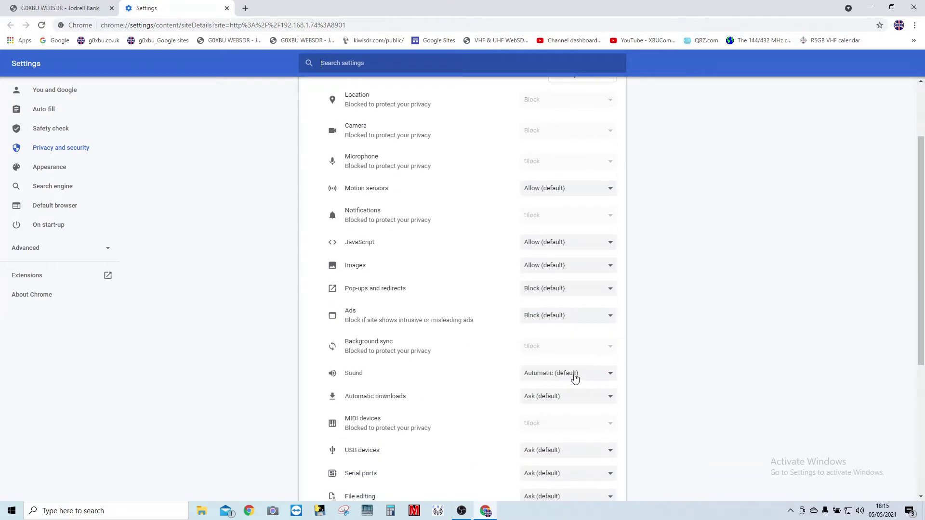
left_click(606, 378)
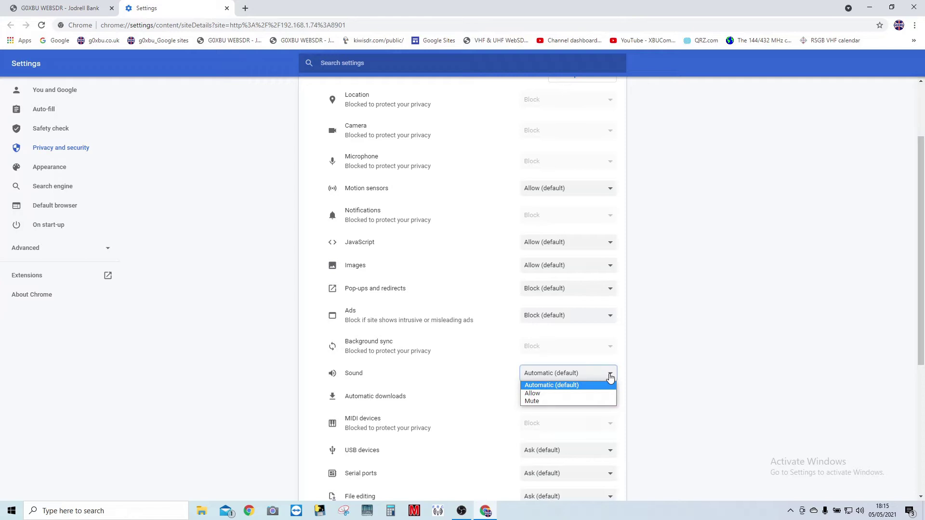
left_click(584, 397)
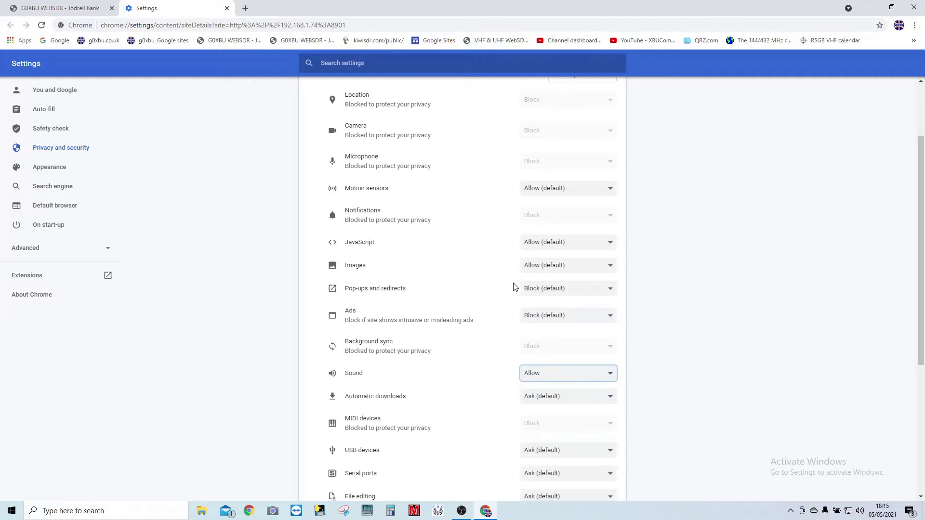
left_click(227, 8)
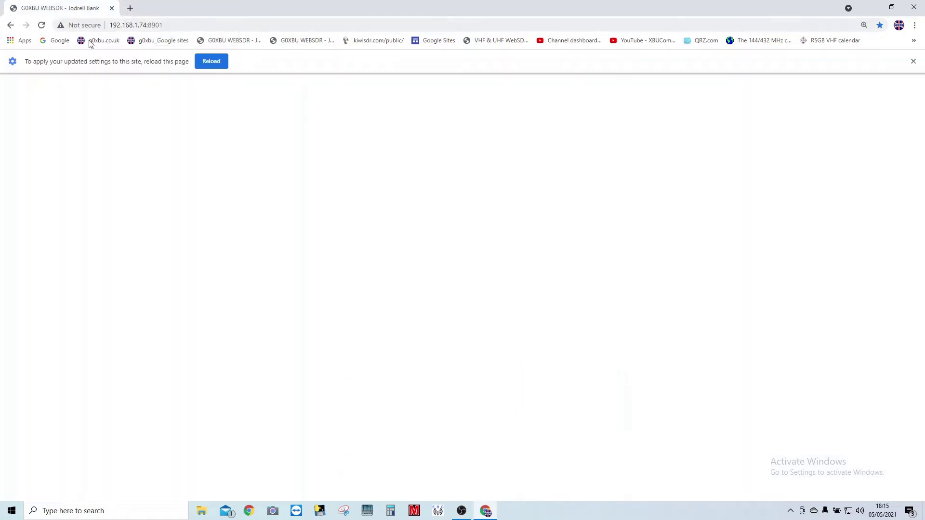
left_click(41, 26)
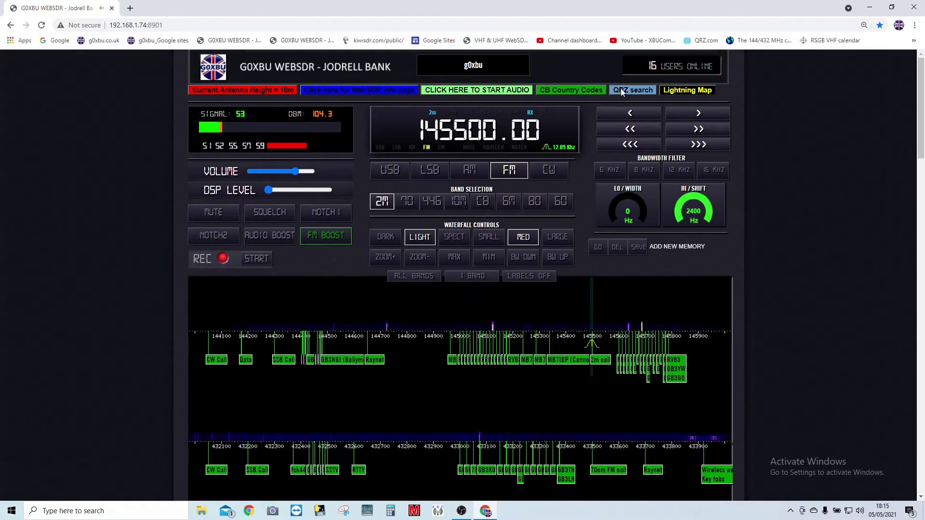
- Mute the receiver audio and dismiss the incoming mail notifications
left_click(207, 214)
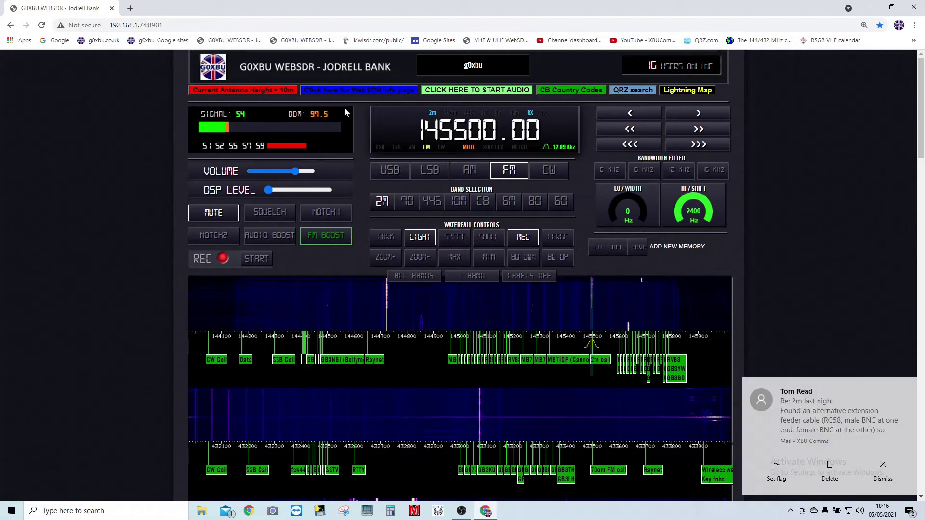
left_click(894, 475)
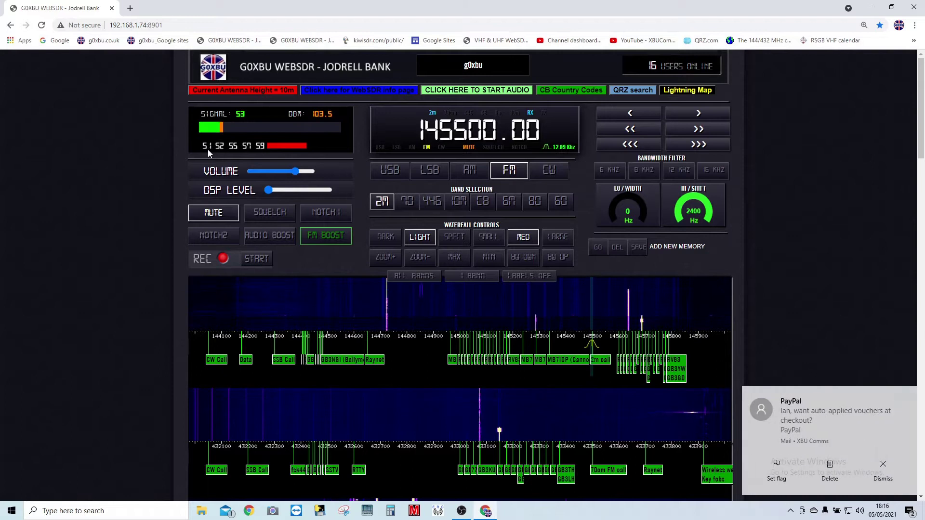
left_click(907, 397)
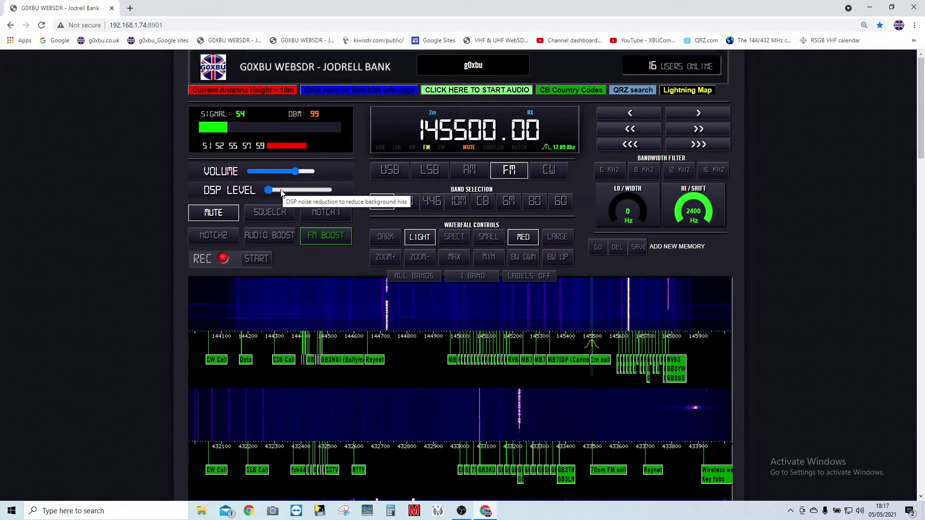
- Try the DSP noise reduction at about half and three-quarter level with the audio unmuted, returning to minimum level and muted audio
left_click_drag(281, 190, 298, 191)
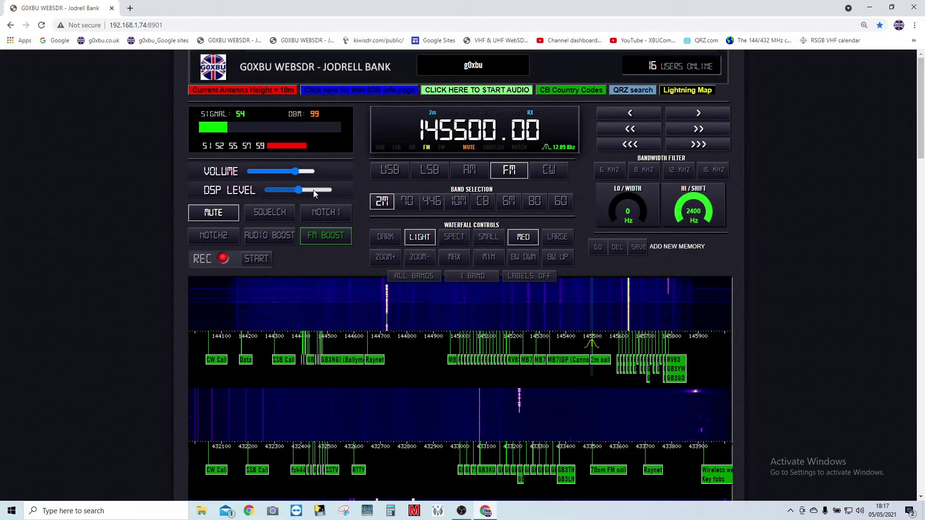
left_click(313, 191)
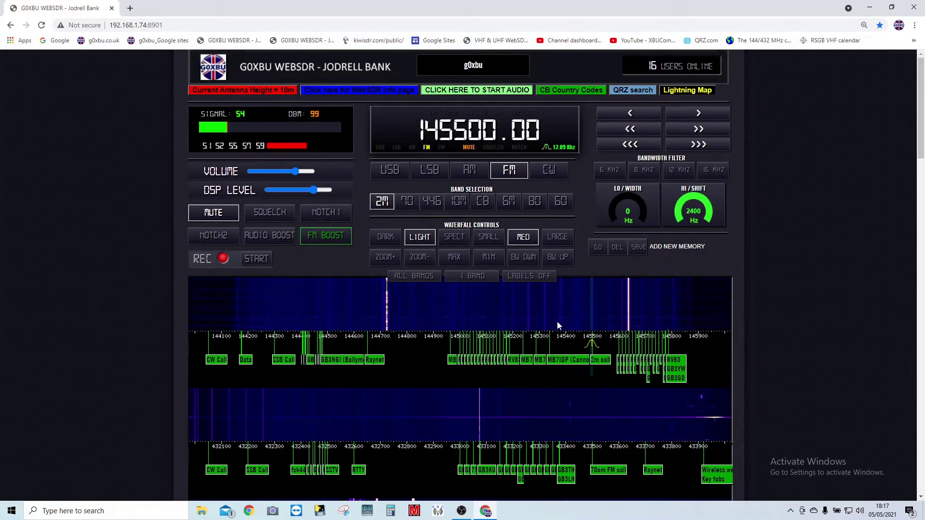
left_click(214, 212)
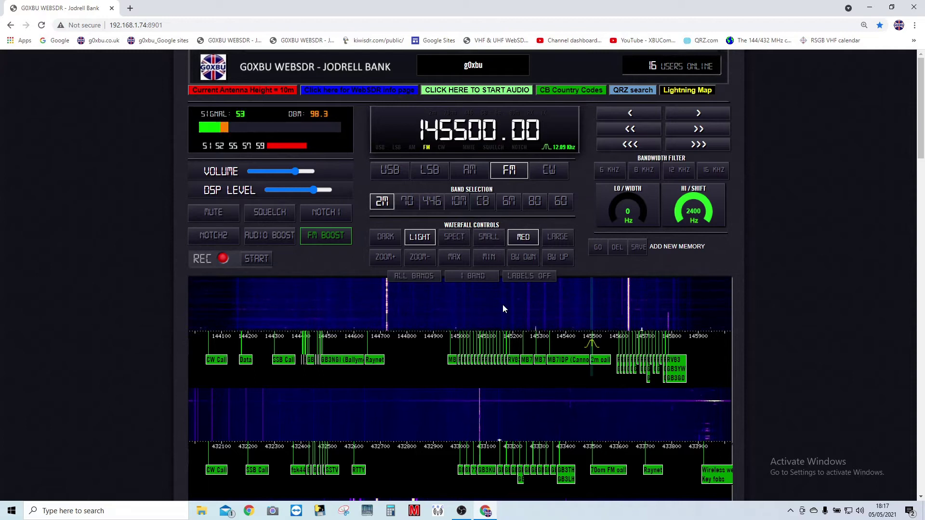
left_click(275, 191)
left_click(208, 214)
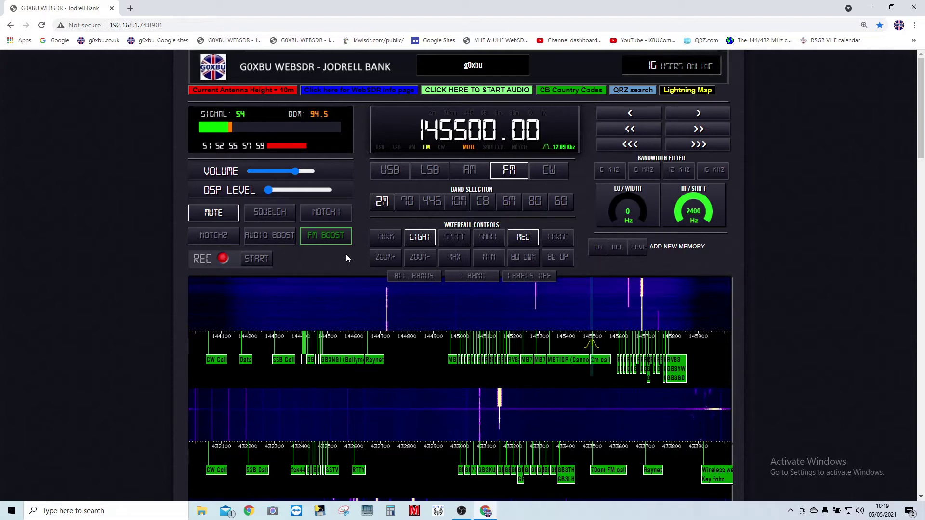
- Set the FM bandwidth filter to 12 kHz and make a short audio recording
left_click(336, 241)
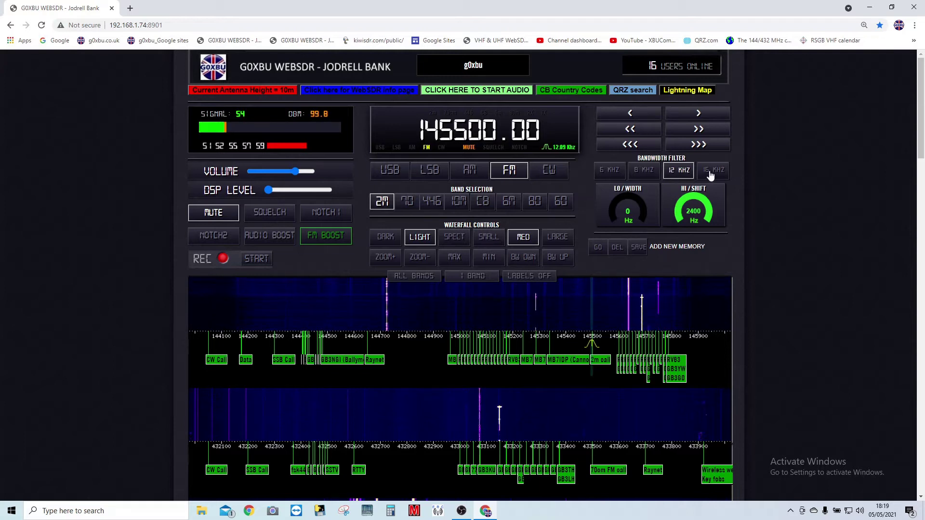
left_click(681, 172)
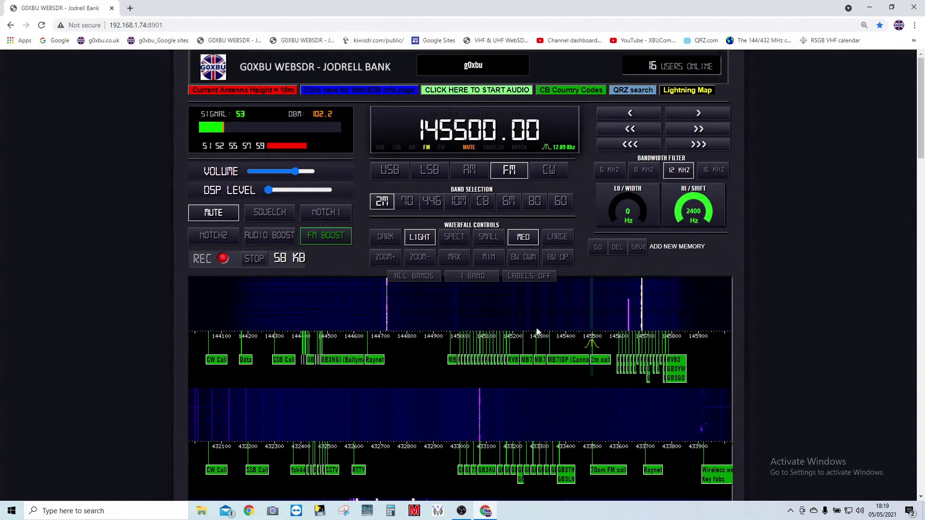
left_click(255, 259)
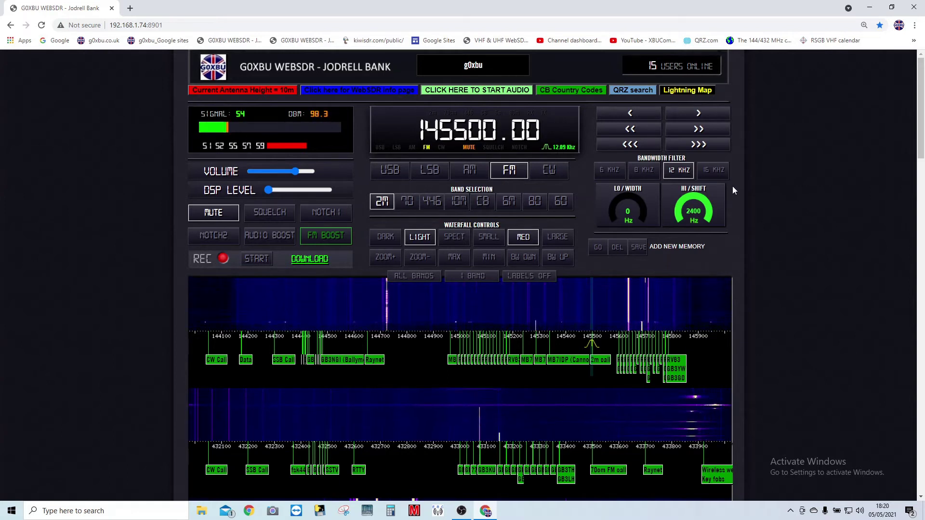
- Zoom in on the 80 m waterfall and tune the receiver to 4472 kHz on it
scroll(750, 192, "down", 3)
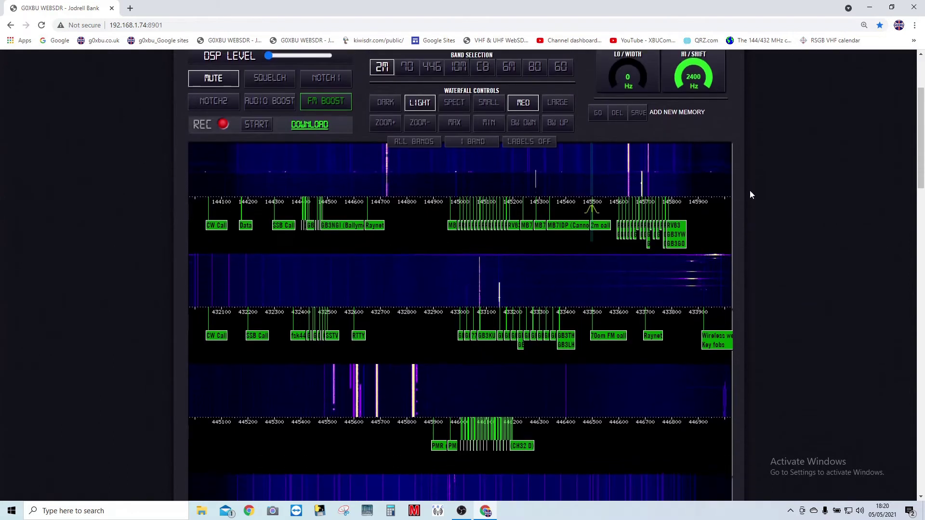
scroll(750, 193, "down", 3)
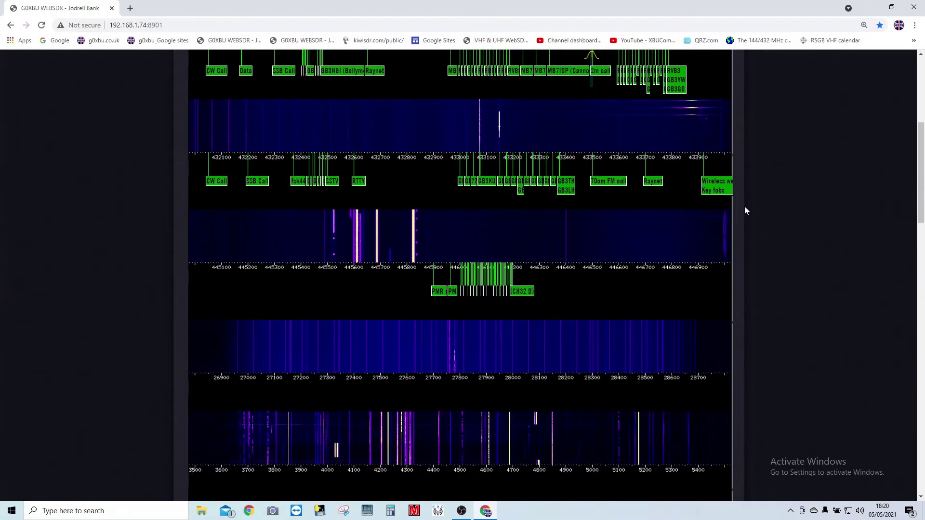
scroll(744, 206, "down", 2)
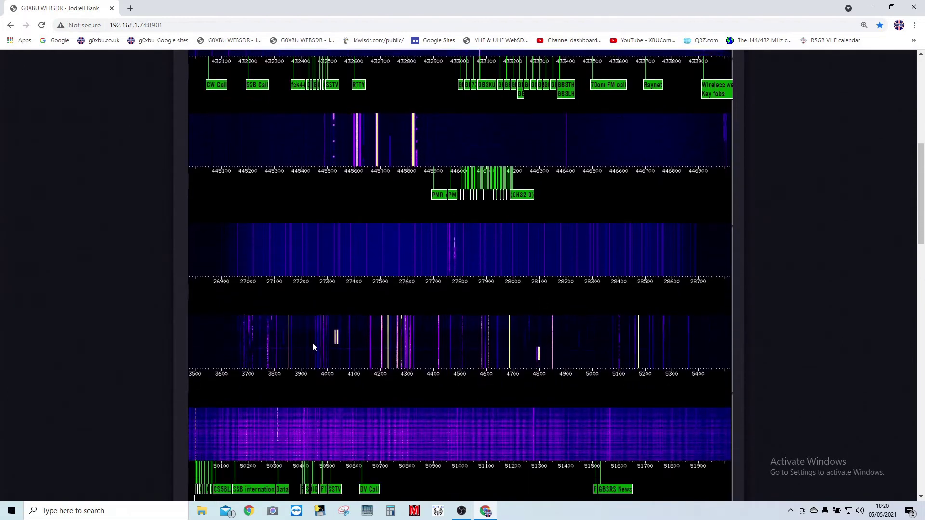
scroll(266, 340, "up", 1)
left_click_drag(266, 340, 420, 337)
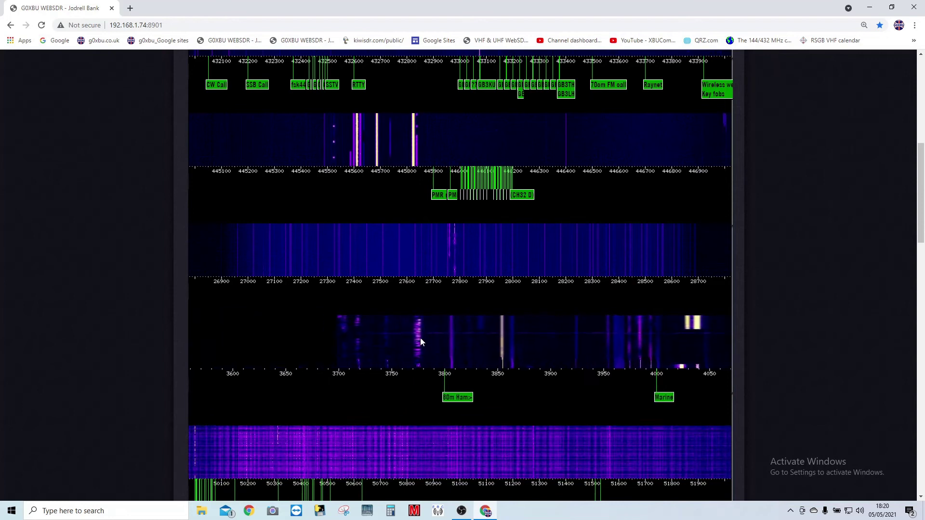
left_click(420, 372)
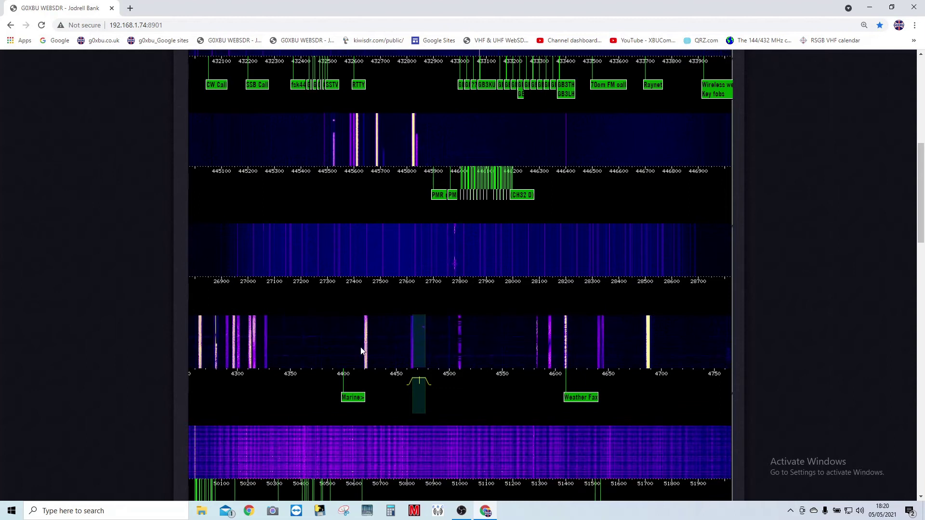
- Select the 80 m band at 3700 kHz LSB and shift its waterfall to the range around that frequency
scroll(777, 333, "up", 8)
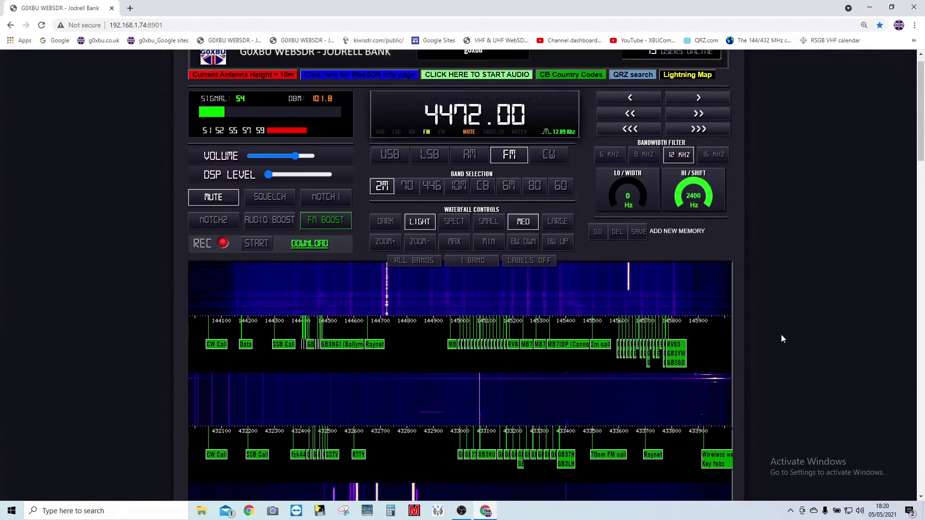
scroll(781, 339, "up", 1)
left_click(535, 203)
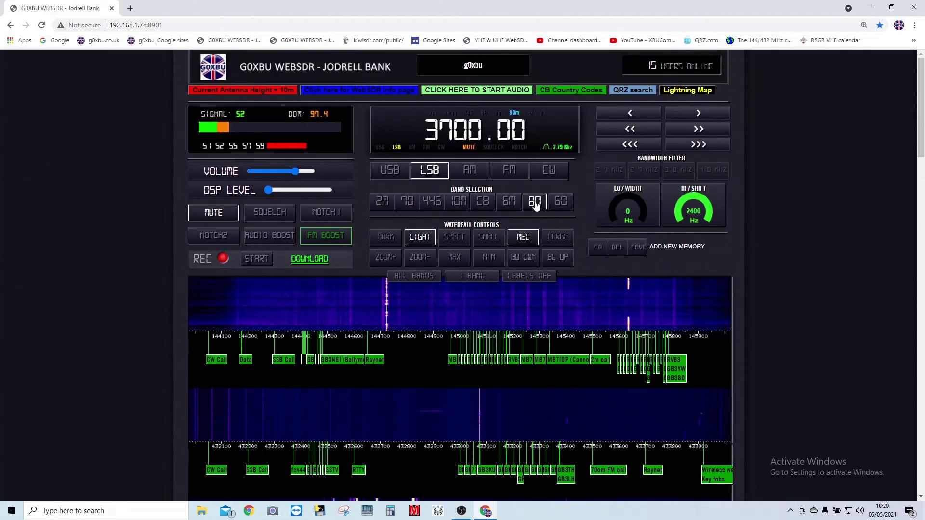
scroll(823, 260, "down", 8)
scroll(822, 260, "down", 2)
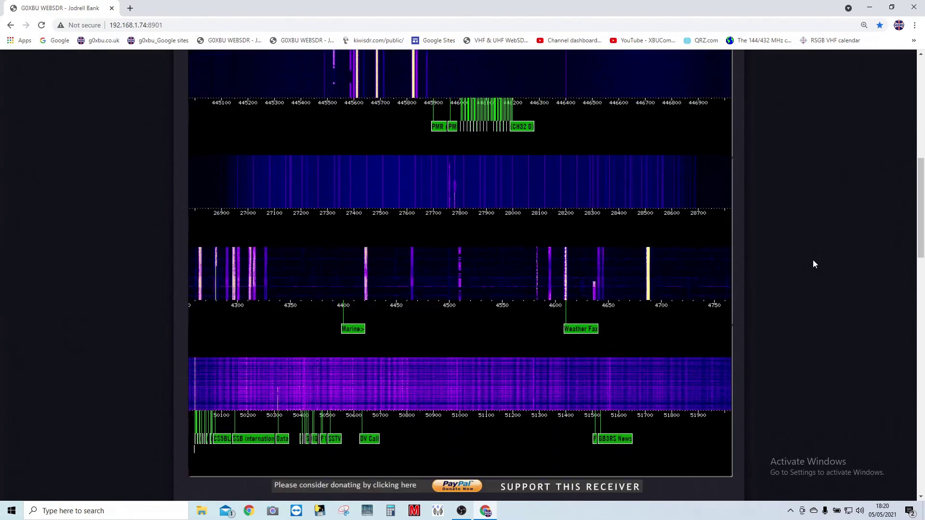
left_click_drag(308, 256, 517, 256)
left_click_drag(407, 260, 578, 270)
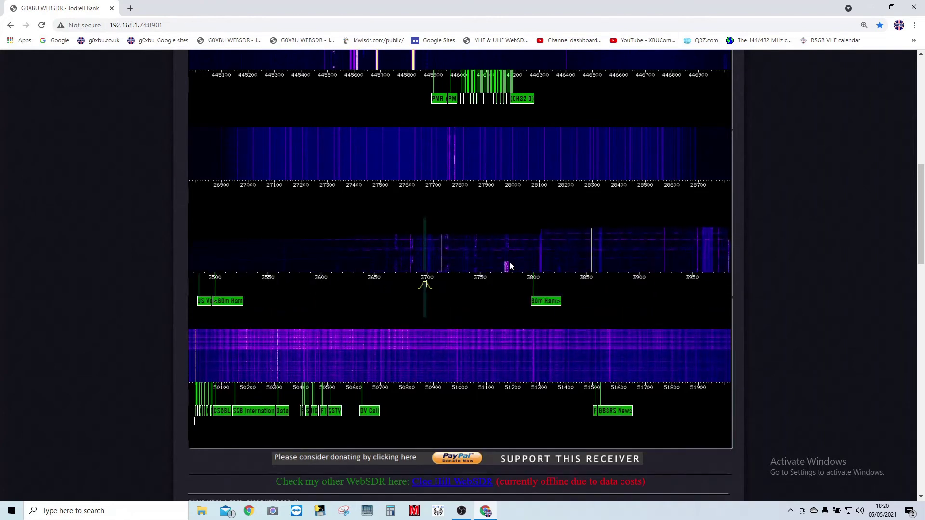
- Try the spectrum display at small size for the band views
scroll(803, 274, "up", 5)
scroll(803, 273, "up", 5)
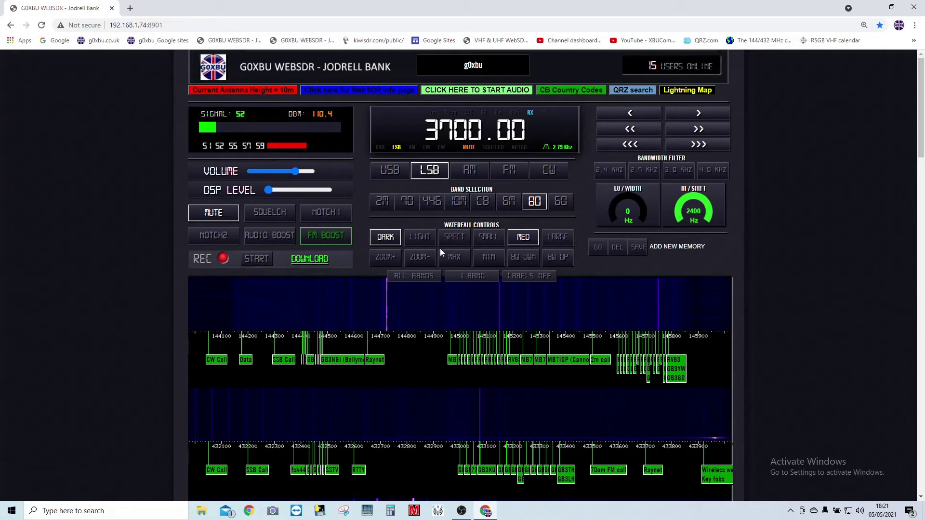
left_click(455, 241)
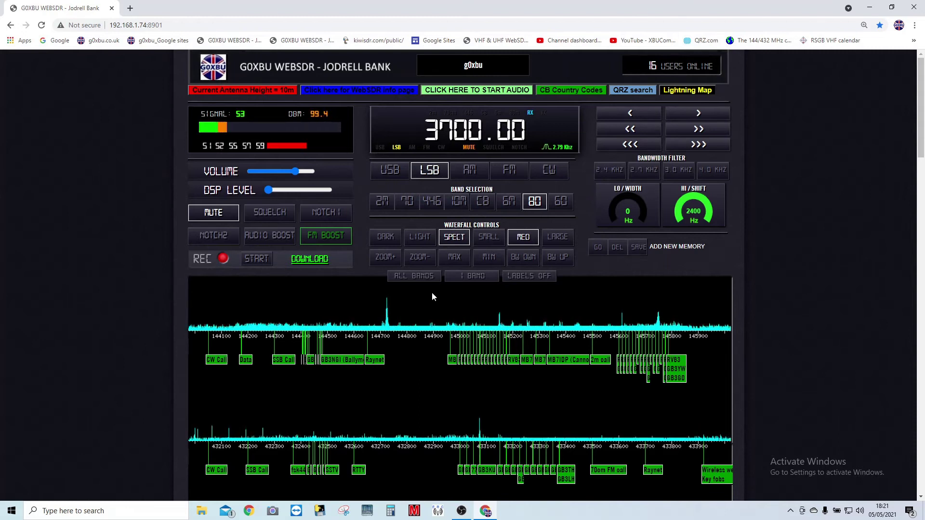
left_click(489, 237)
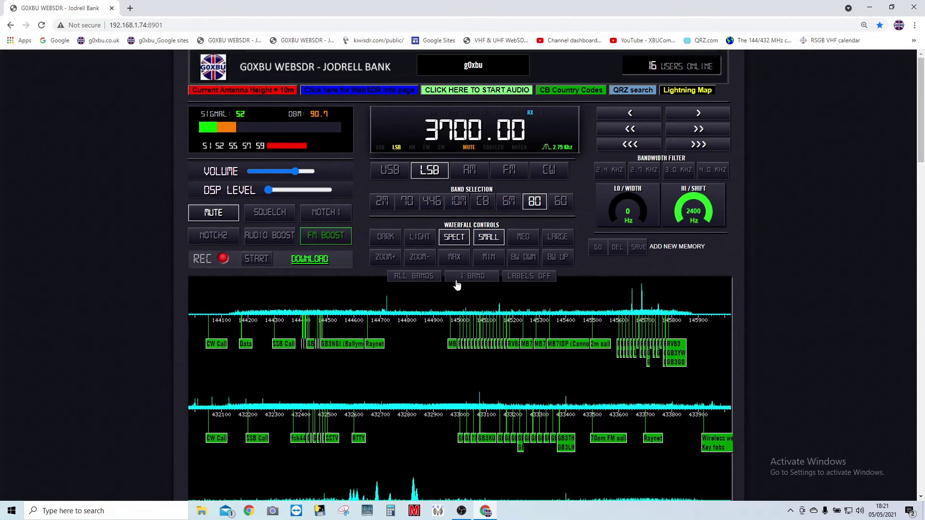
- Set the band views to large size with the light waterfall and zoom in on the 2 m waterfall
left_click(557, 238)
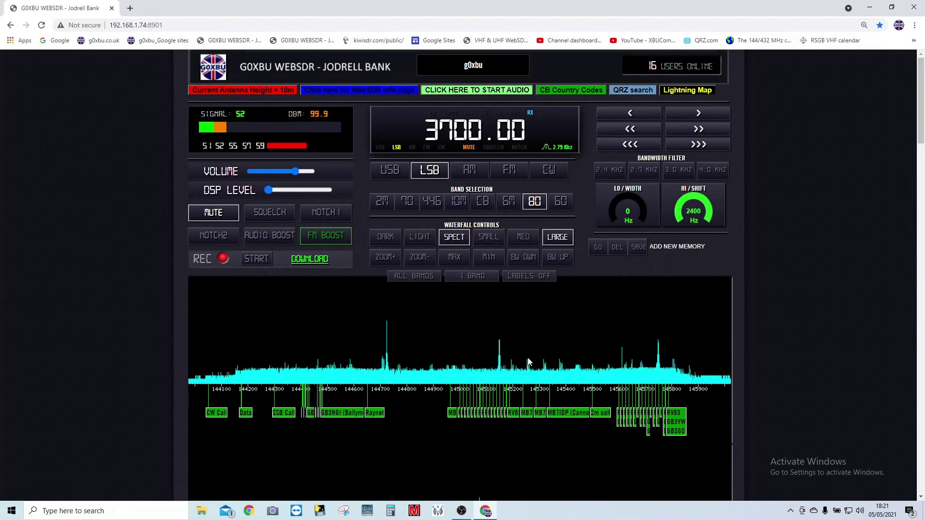
left_click(419, 239)
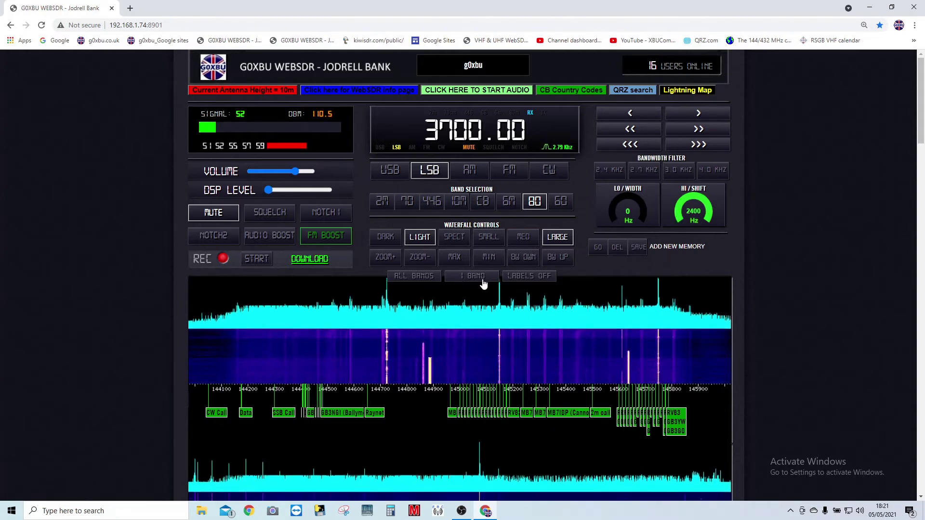
scroll(597, 306, "up", 1)
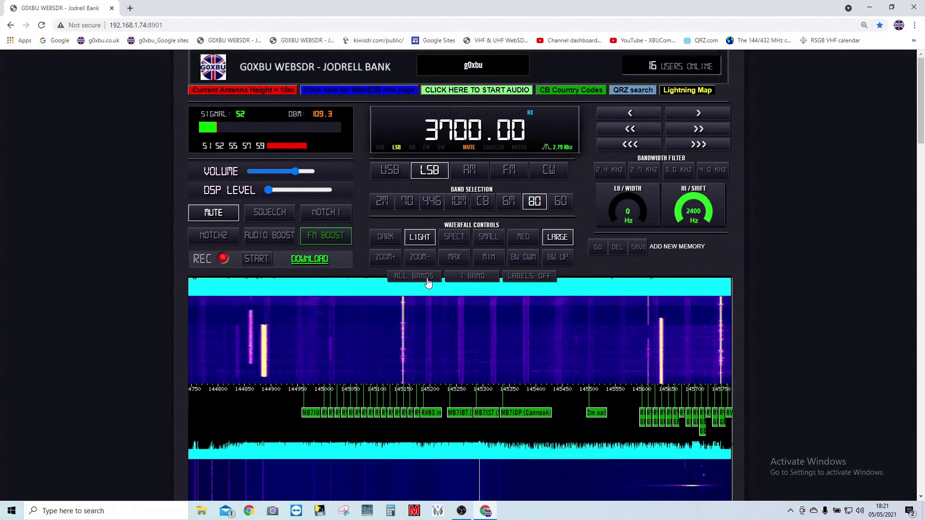
- Show only the 80 m band in a large waterfall, and turn its station labels off and on again
left_click(474, 278)
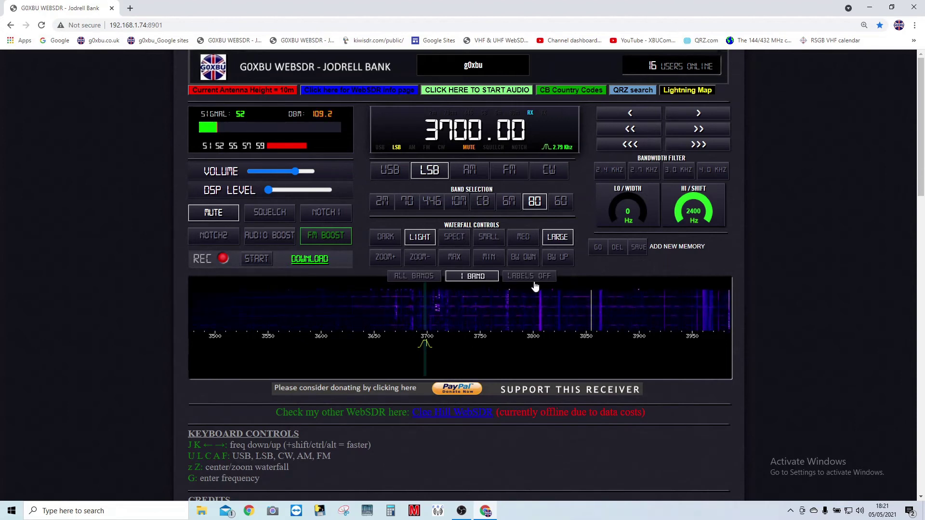
left_click(557, 239)
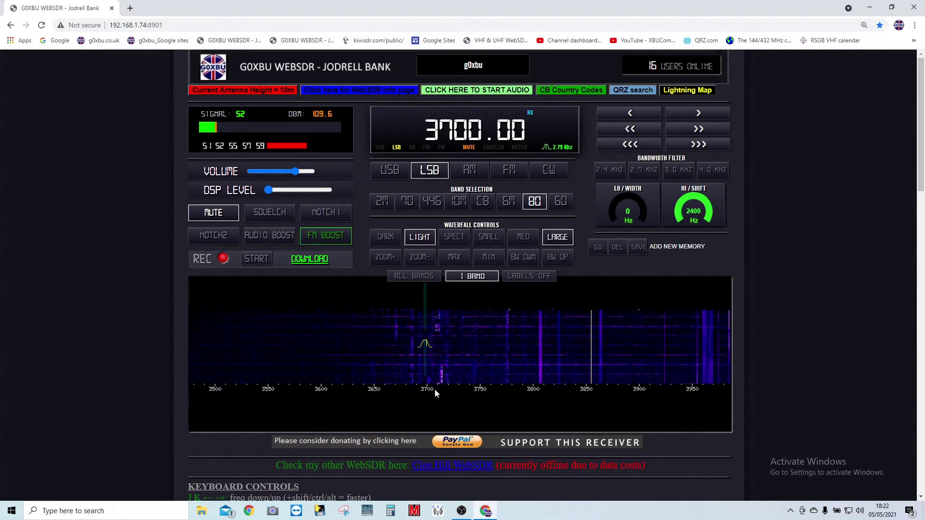
scroll(451, 359, "down", 1)
scroll(449, 352, "up", 1)
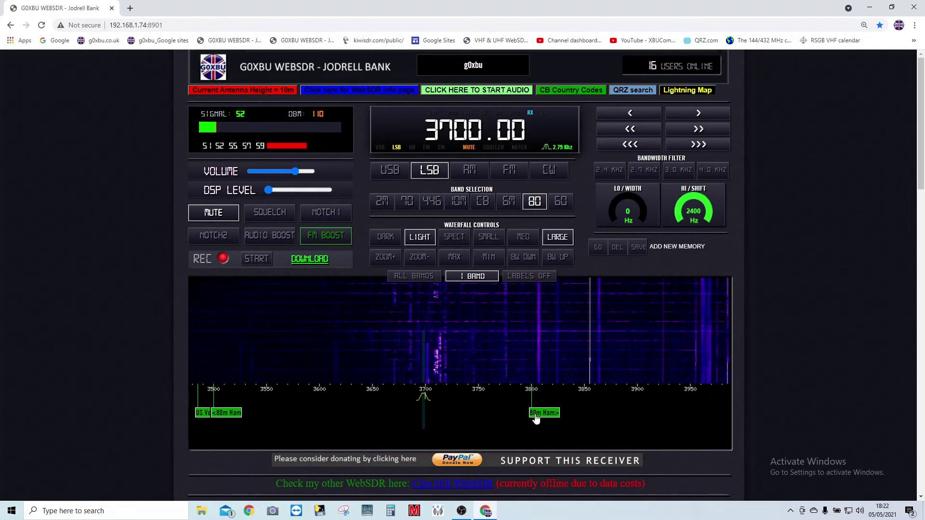
left_click(527, 281)
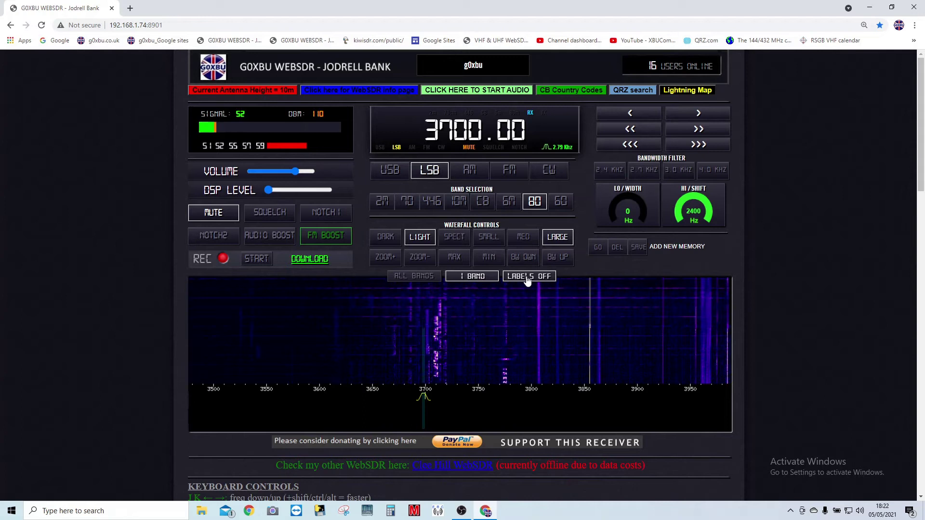
left_click(527, 280)
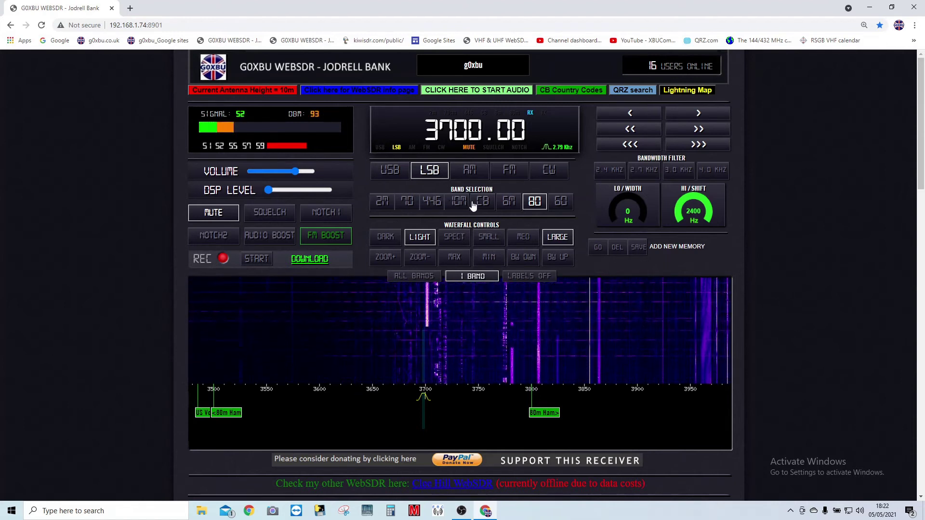
- Save the current 3700 kHz LSB frequency as a memory labelled FGFGF and delete that memory
left_click(637, 250)
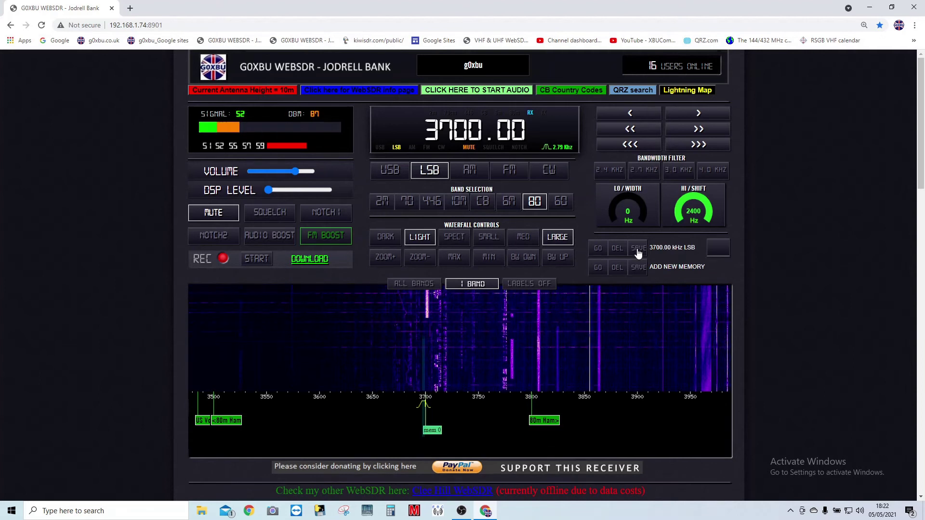
left_click(717, 249)
type("FGF")
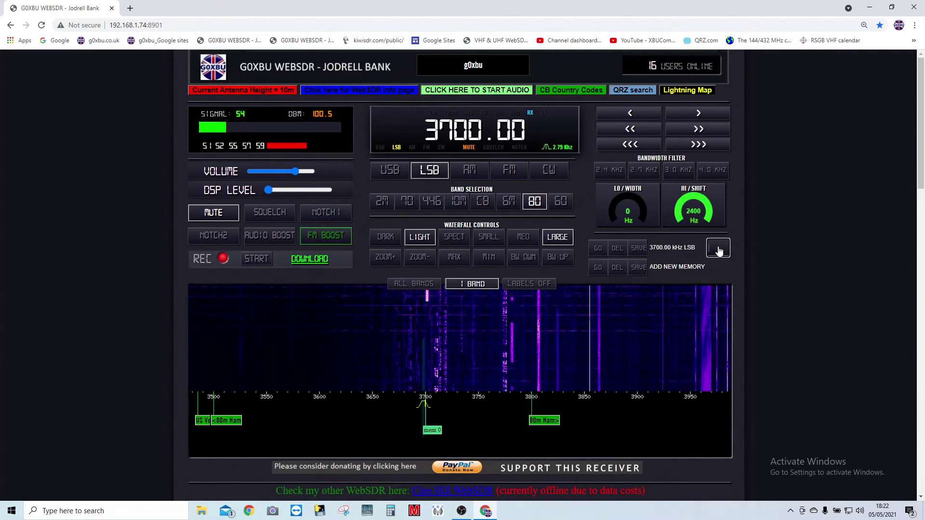
type("GF")
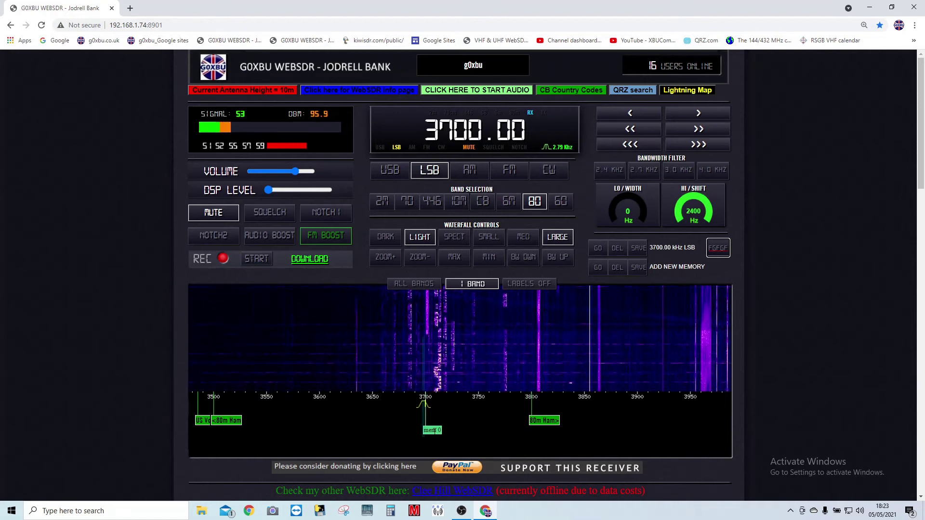
left_click(617, 250)
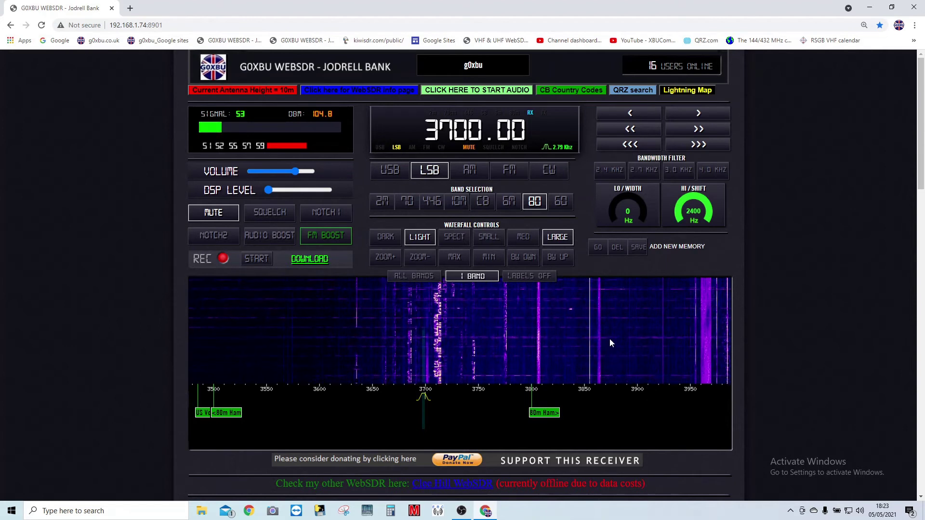
- Save the current 3700 kHz LSB frequency to four memories and delete all four
left_click(638, 248)
left_click(638, 267)
left_click(639, 288)
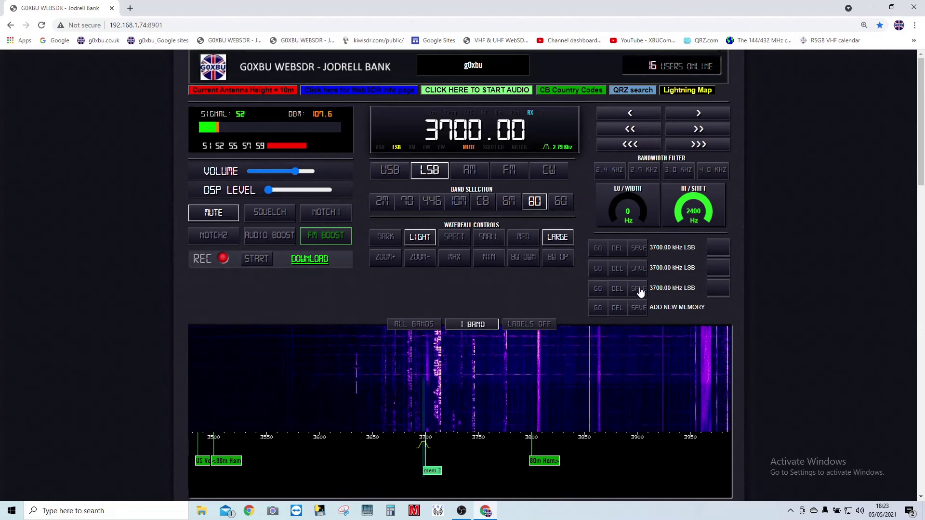
left_click(639, 307)
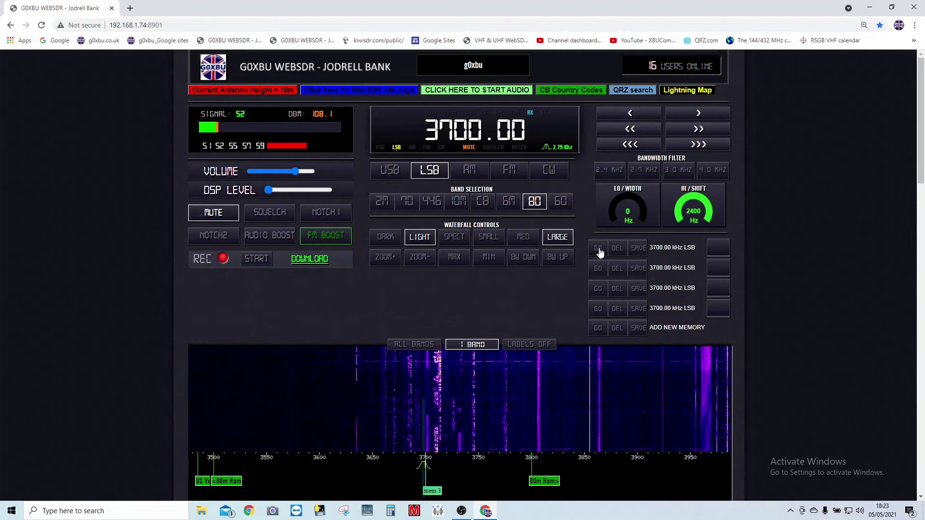
left_click(616, 249)
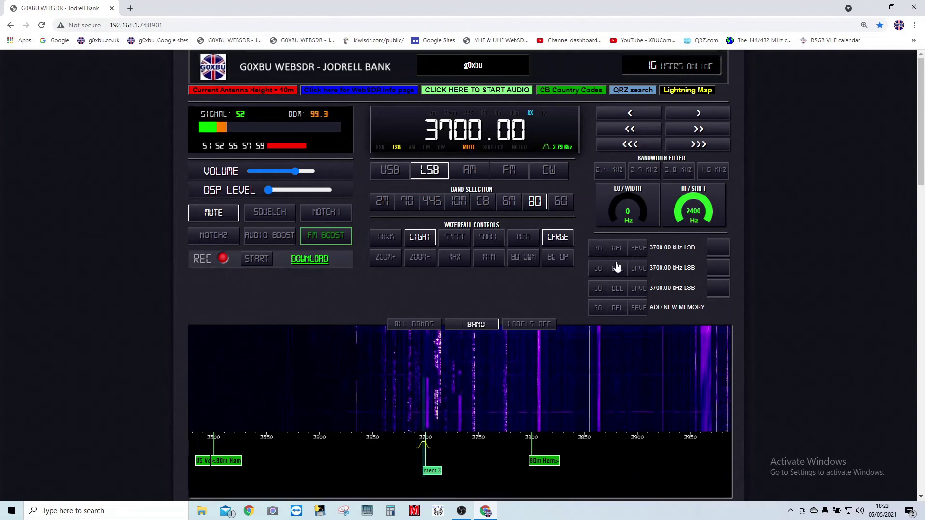
left_click(616, 249)
left_click(616, 250)
left_click(617, 250)
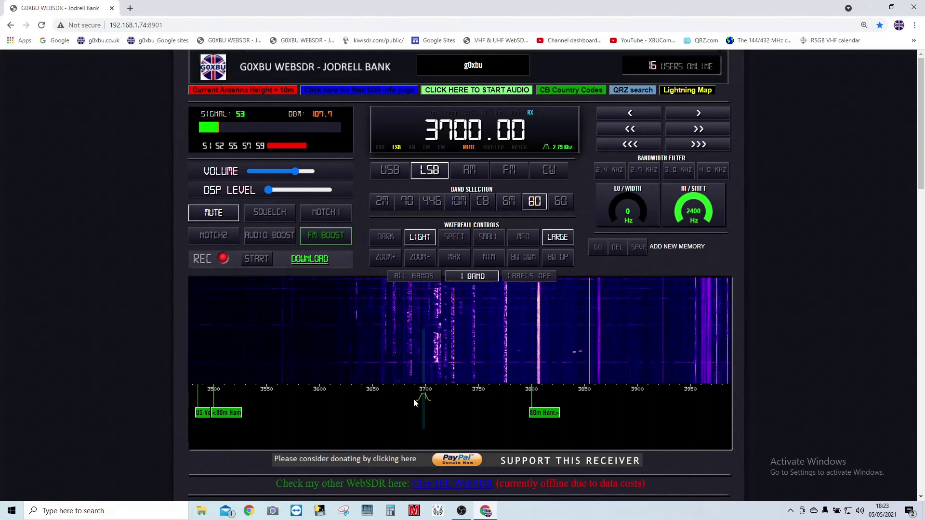
- Try wider passbands by adjusting the filter edges under the waterfall, and reset the bandwidth filter to 2.7 kHz
left_click_drag(413, 398, 432, 403)
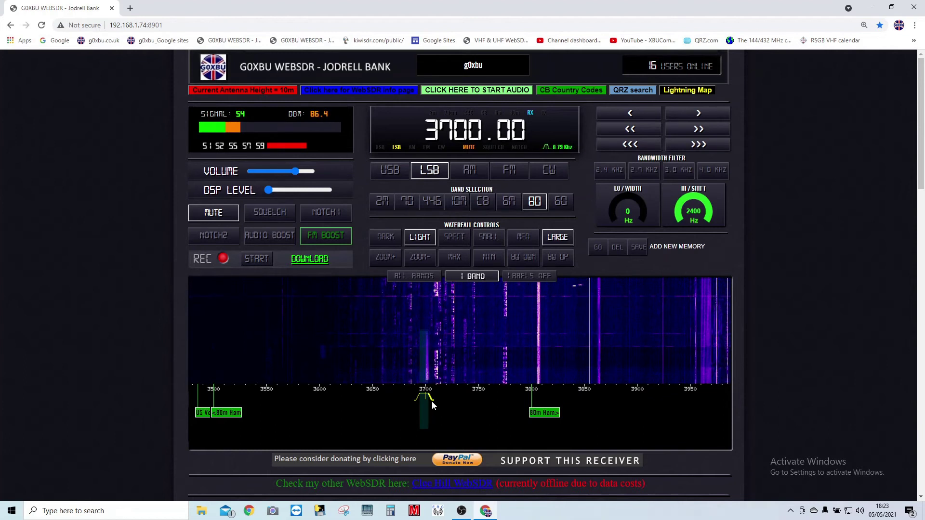
scroll(643, 210, "up", 5)
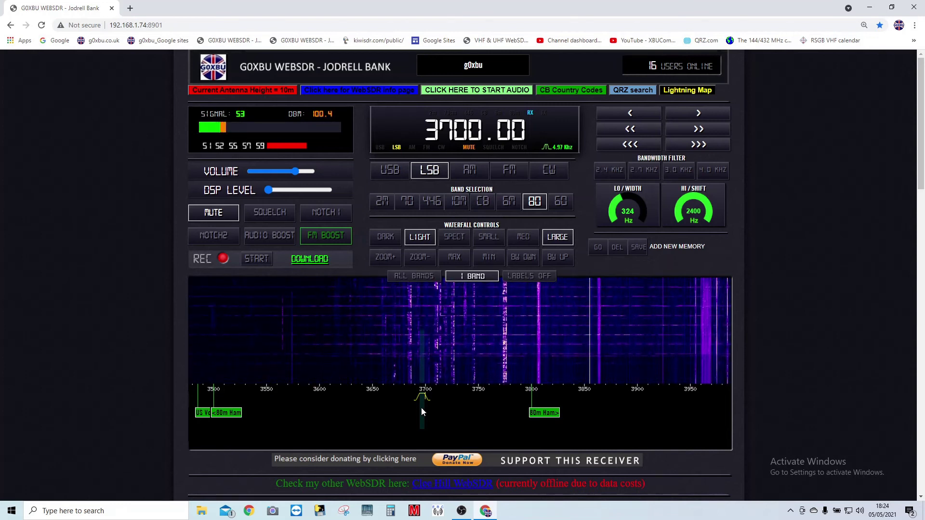
left_click_drag(424, 401, 436, 401)
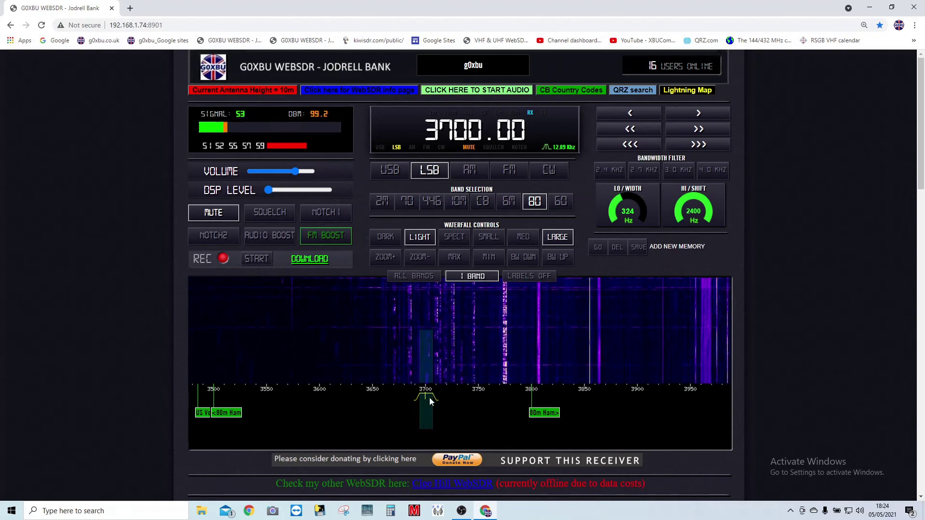
left_click_drag(431, 401, 432, 400)
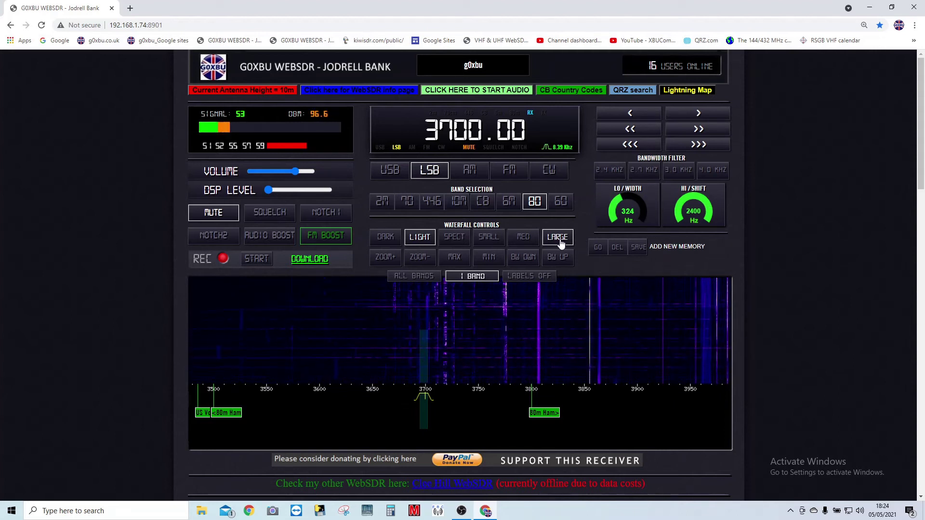
left_click(640, 171)
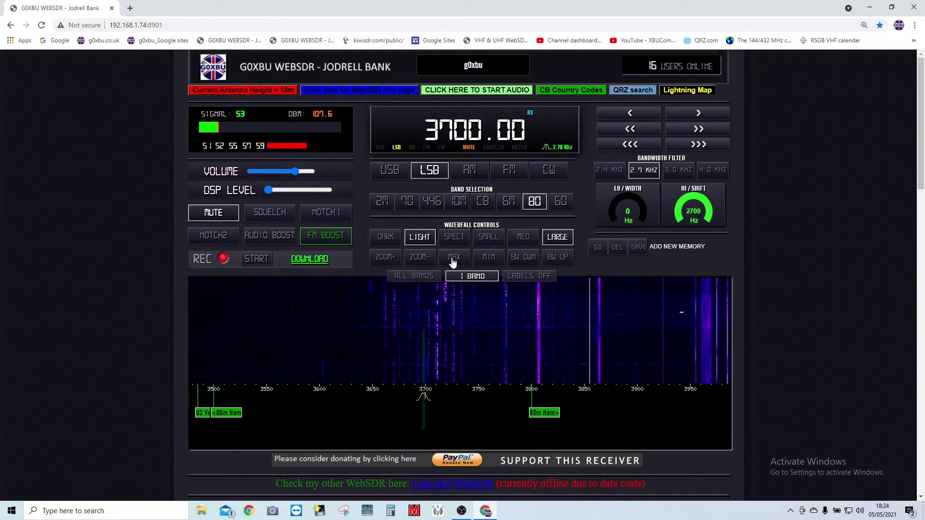
- Try the different waterfall zoom levels, ending at minimum zoom, and widen the receive bandwidth by two steps
left_click(420, 258)
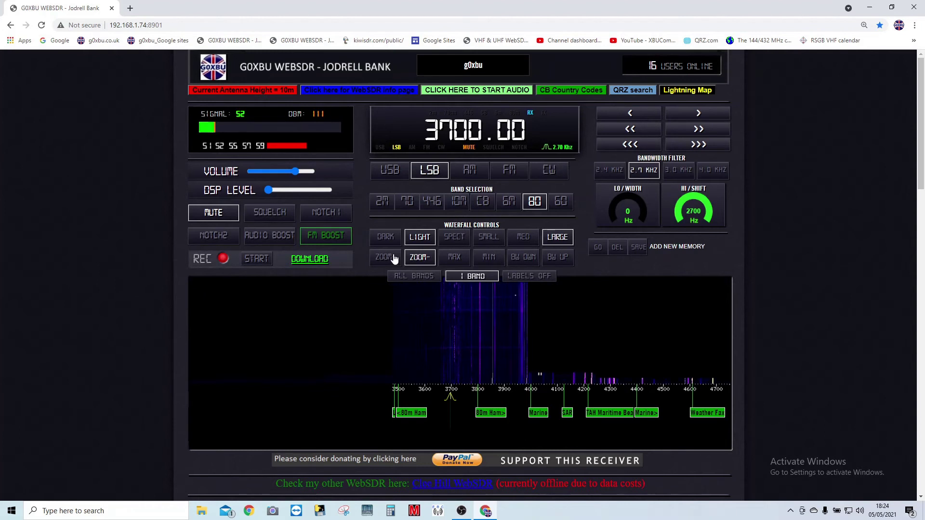
left_click(394, 259)
left_click(452, 259)
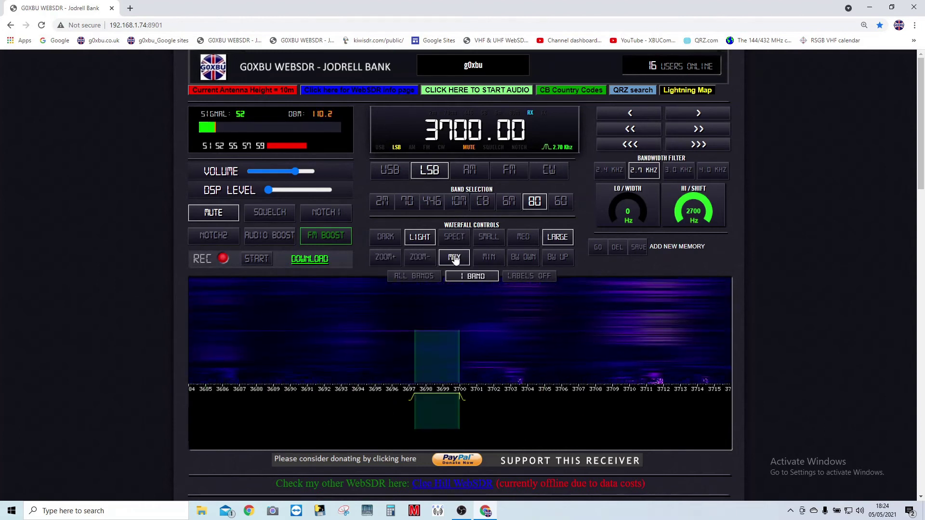
left_click(487, 259)
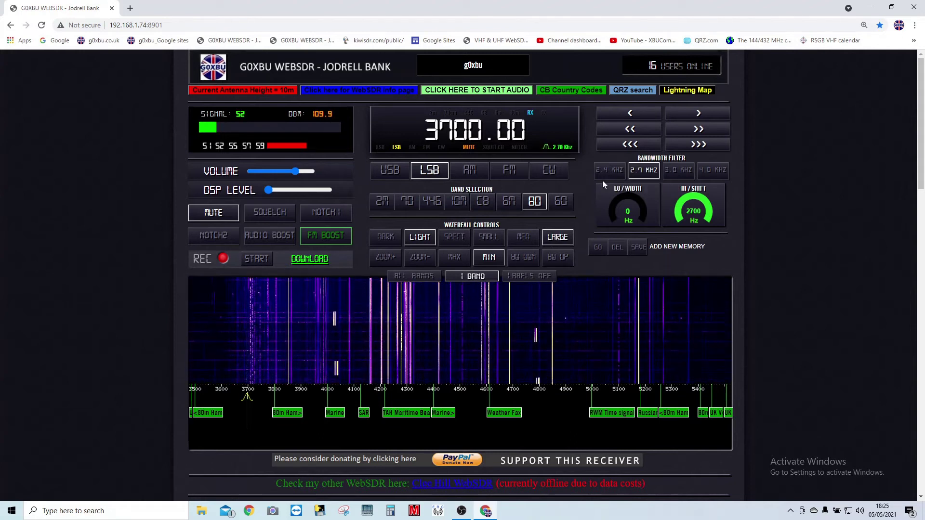
left_click(556, 261)
left_click(557, 259)
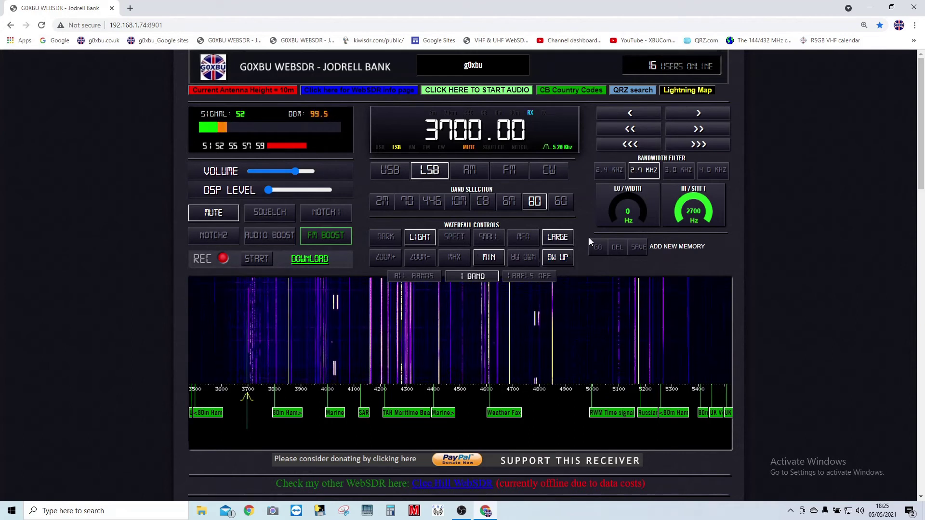
- Tune the receiver to 3704.25 kHz by moving the passband on the waterfall, and unmute the audio
scroll(623, 239, "down", 1)
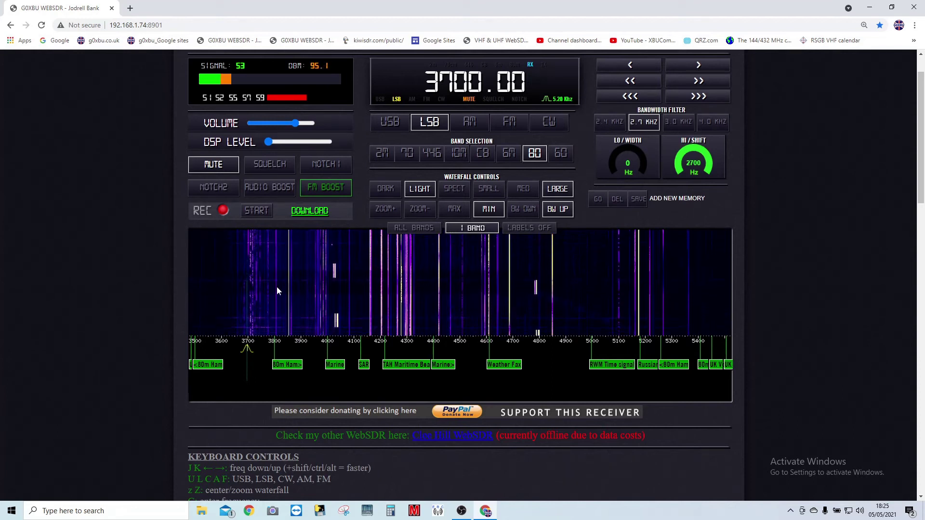
scroll(273, 287, "up", 3)
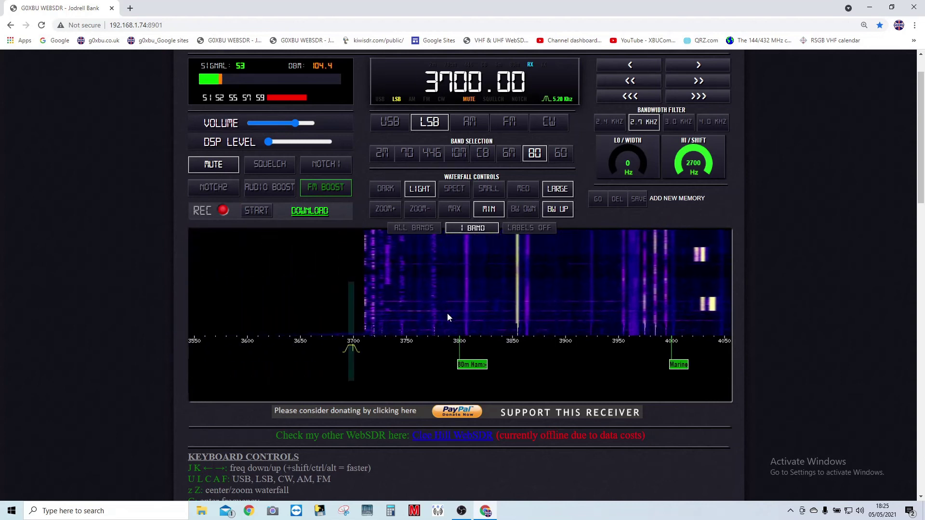
scroll(326, 310, "up", 2)
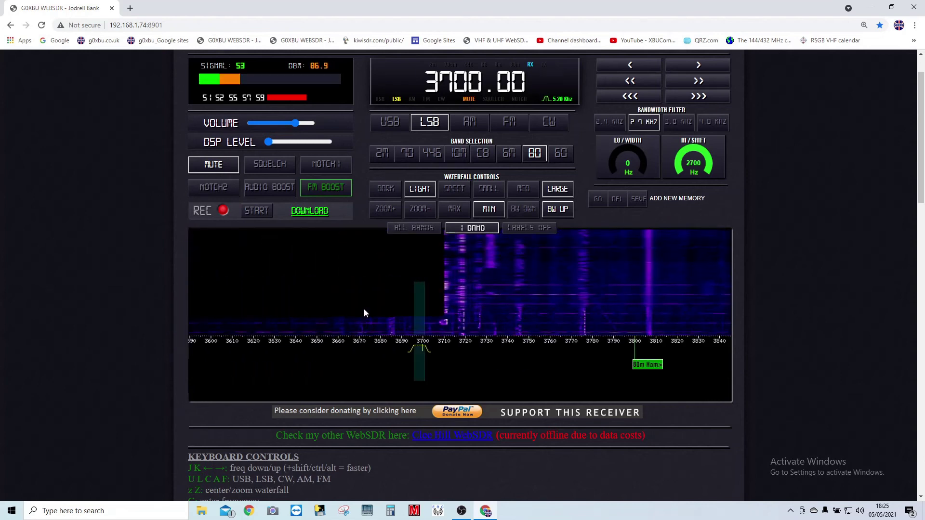
left_click_drag(418, 368, 460, 381)
left_click_drag(459, 378, 427, 380)
left_click(231, 168)
scroll(231, 168, "up", 1)
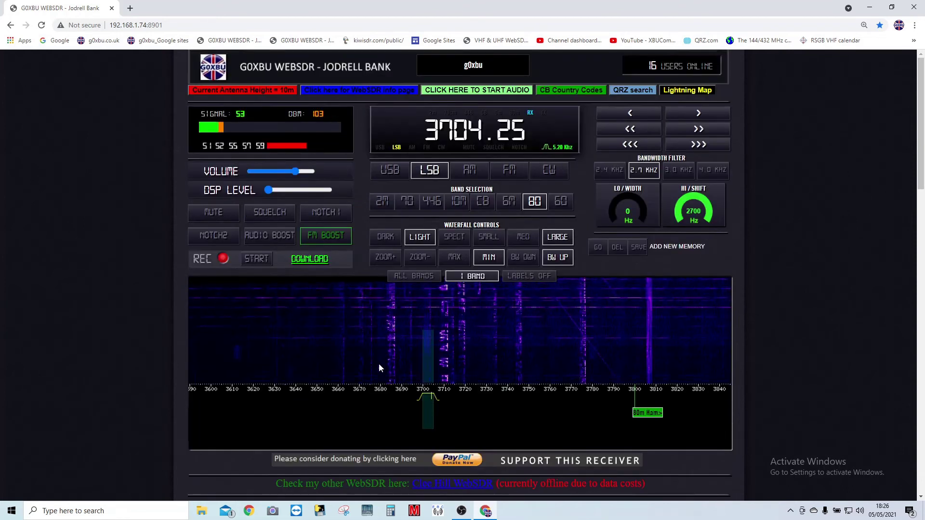
- Tune the receiver onto the voice signal at about 3712.13 kHz LSB on the waterfall
left_click_drag(430, 422, 446, 426)
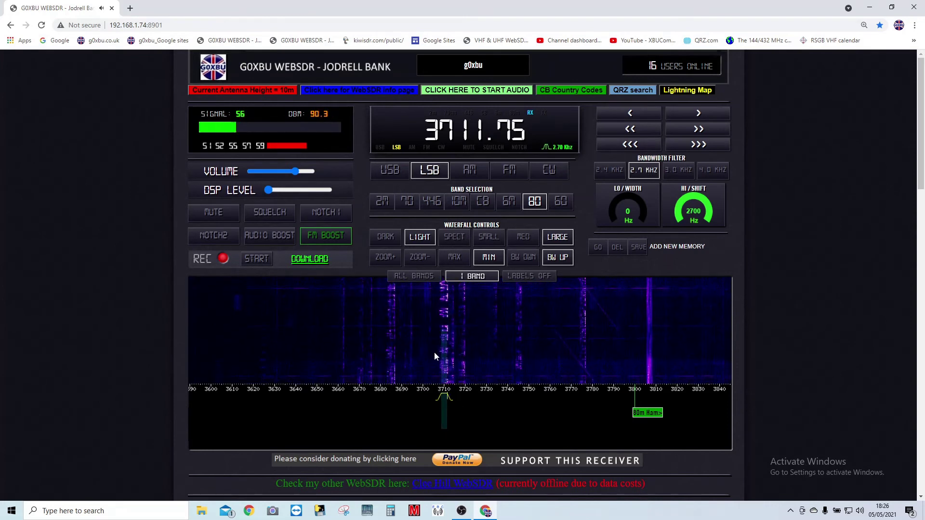
scroll(435, 352, "up", 1)
left_click(458, 414)
left_click(458, 415)
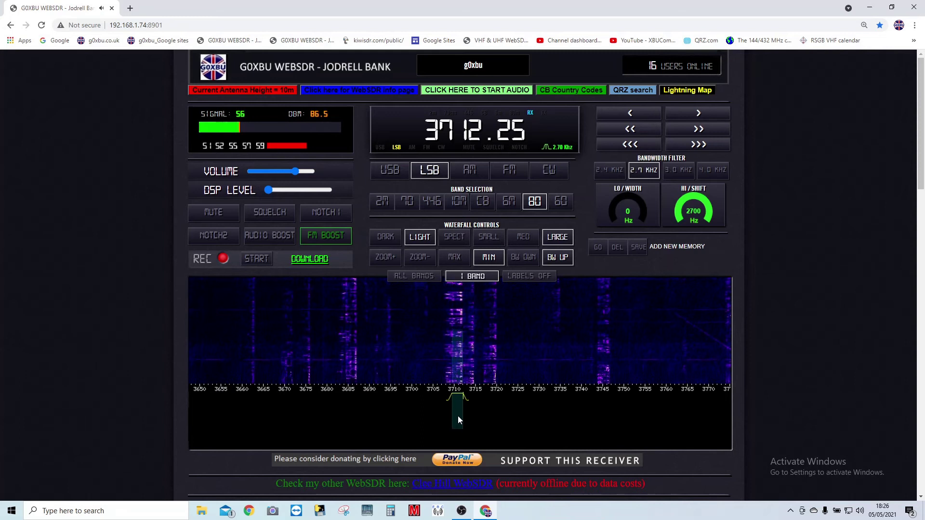
left_click(458, 415)
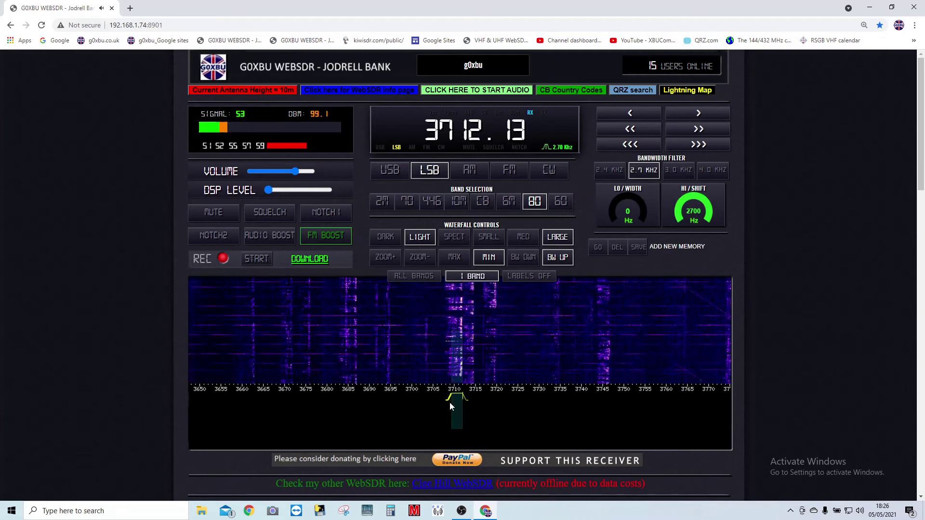
- Fine-tune the receiver to 3712.50 kHz with a passband about 2.83 kHz wide, and mute the audio
left_click_drag(449, 403, 447, 400)
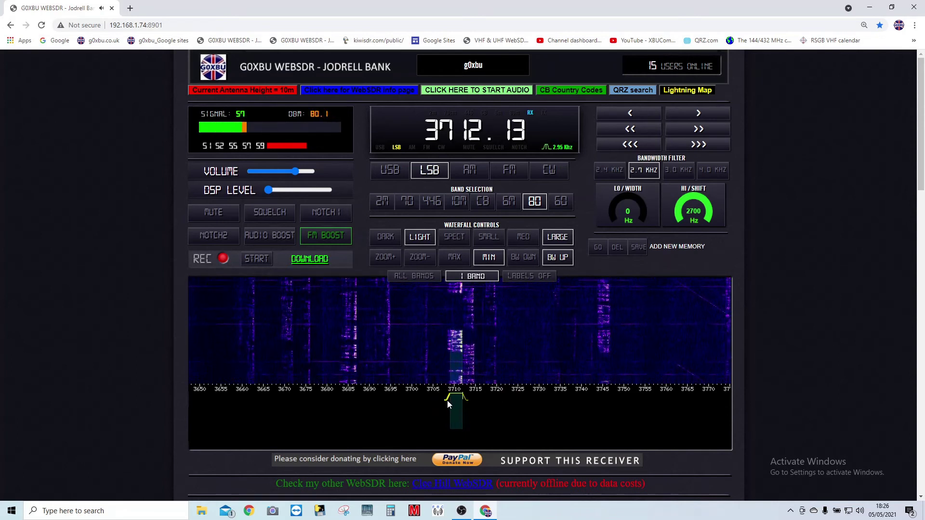
left_click(456, 409)
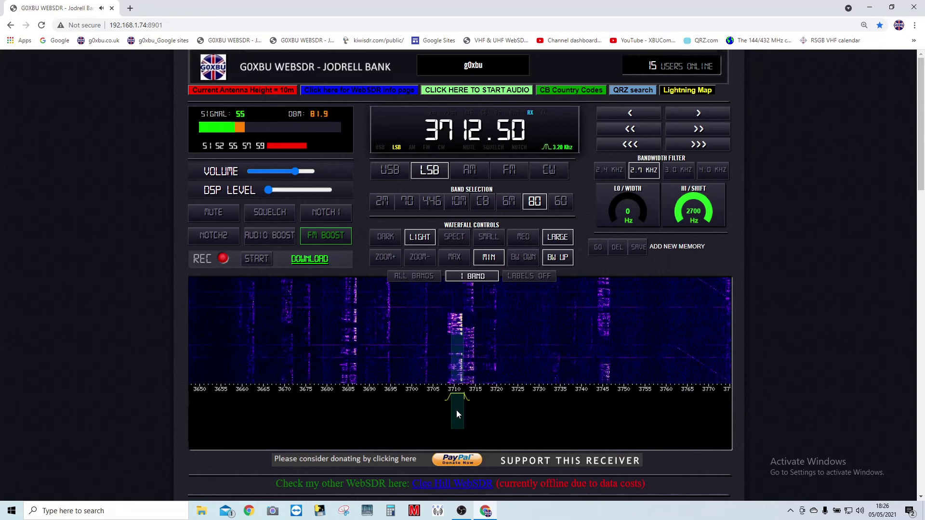
left_click_drag(466, 402, 468, 403)
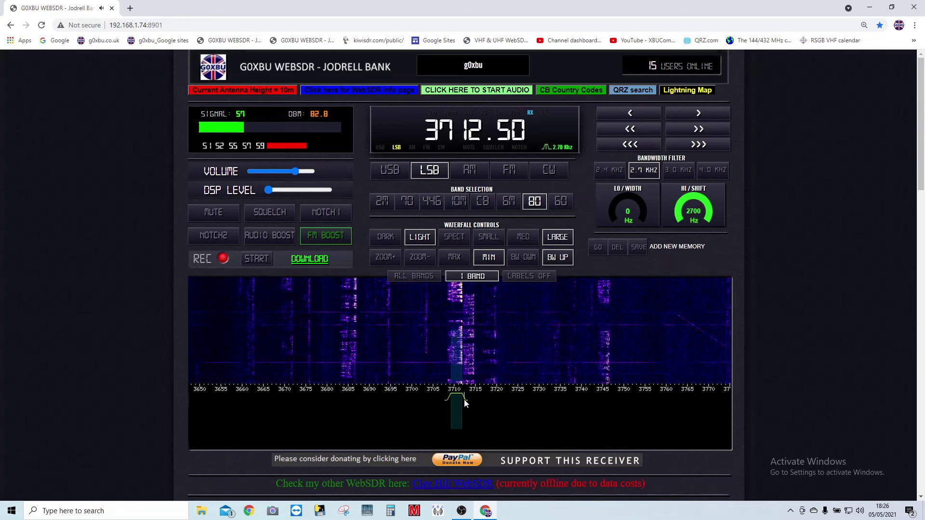
left_click(201, 213)
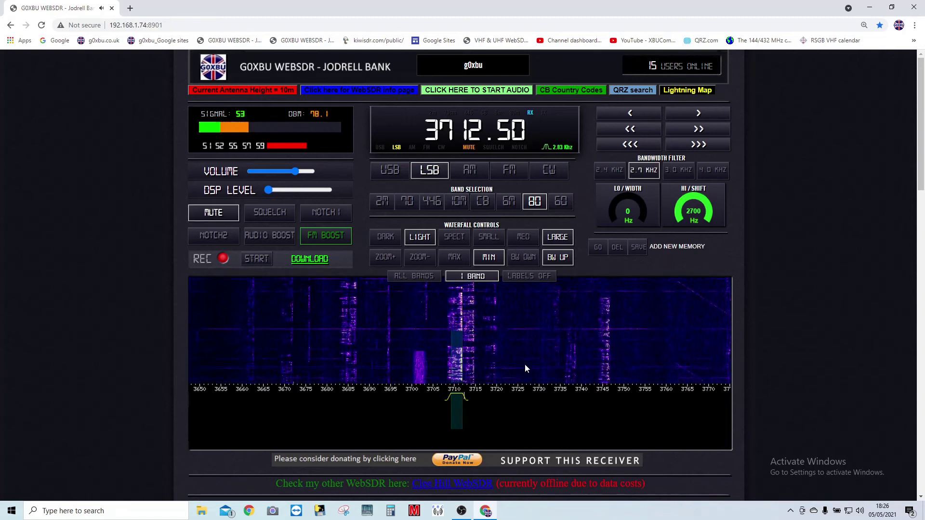
- View the 80 m waterfall from 3500 to 5400 kHz and look over the keyboard controls and credits below it
scroll(536, 336, "down", 3)
left_click_drag(569, 339, 327, 327)
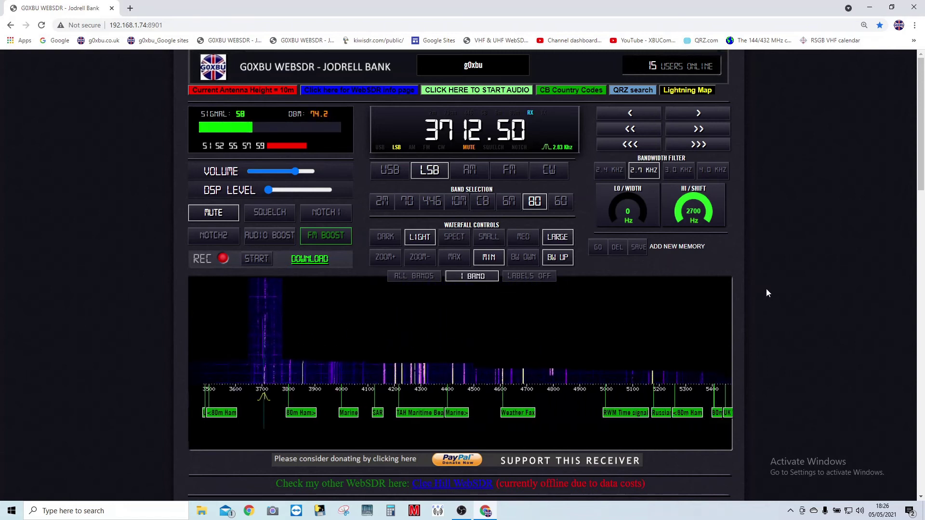
scroll(771, 277, "down", 2)
scroll(770, 276, "down", 2)
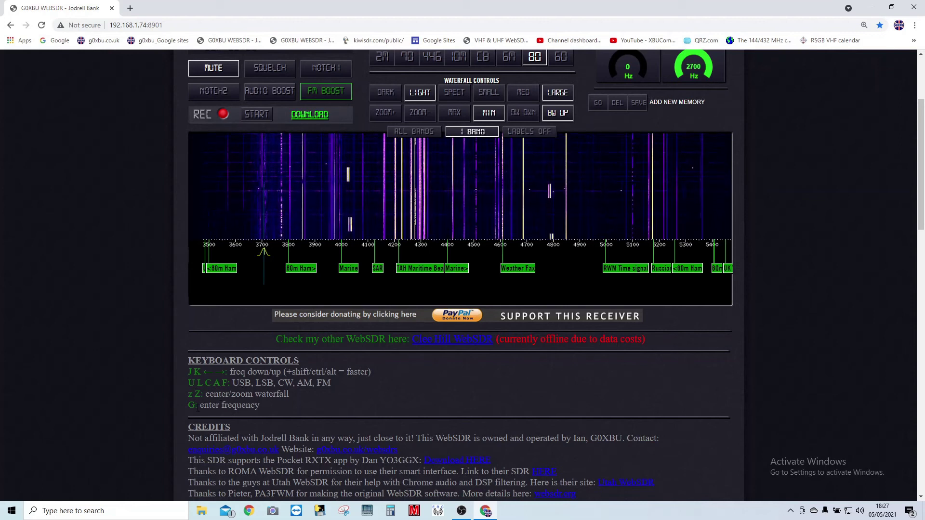
- Look over the keyboard controls, credits, updates and the logbook entry form for reporting heard stations
scroll(759, 355, "up", 3)
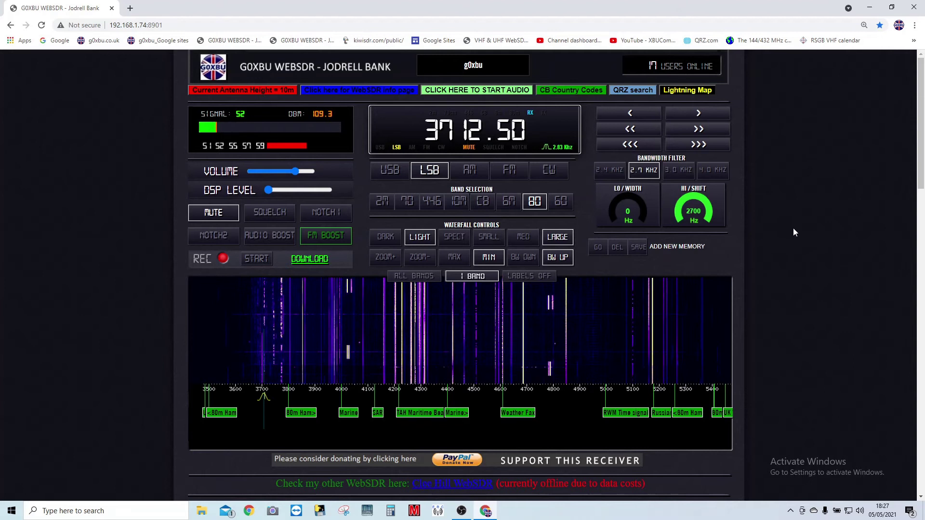
scroll(793, 228, "down", 7)
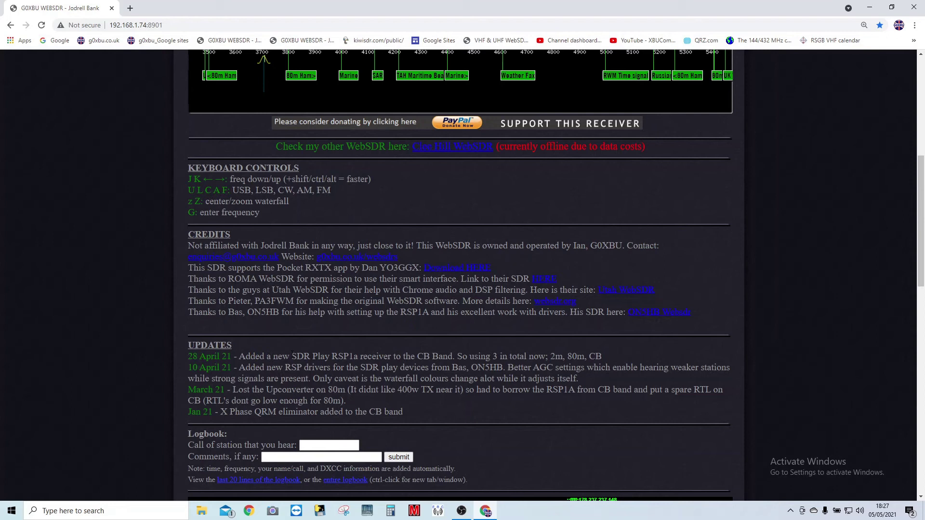
scroll(650, 373, "down", 2)
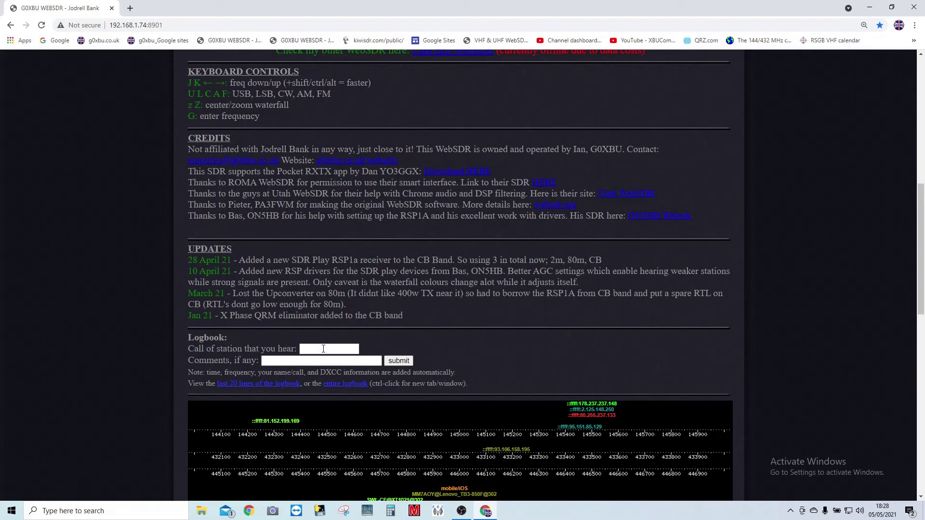
left_click(300, 360)
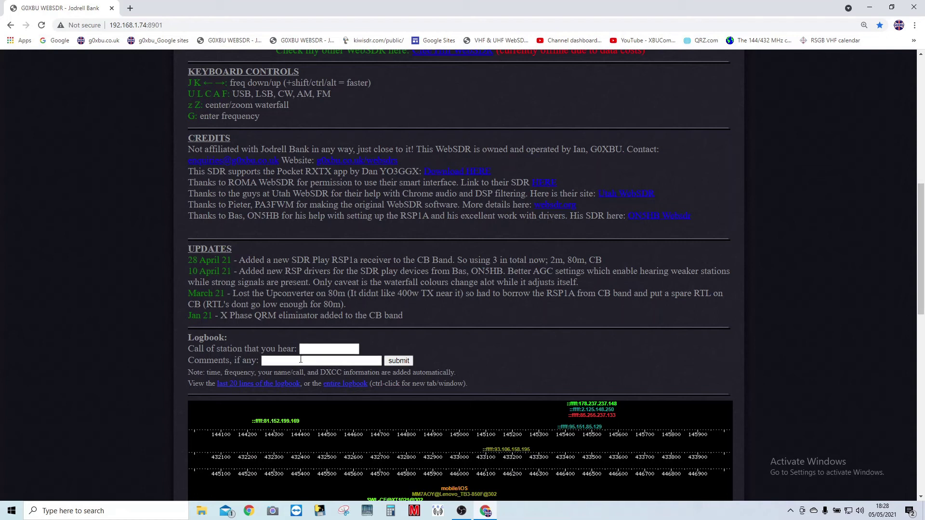
left_click(392, 363)
scroll(750, 337, "up", 6)
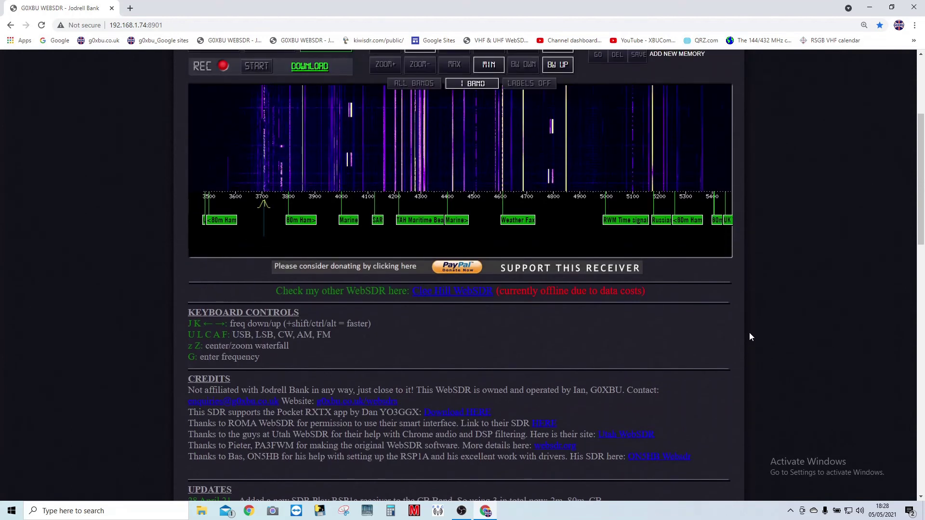
scroll(757, 347, "up", 1)
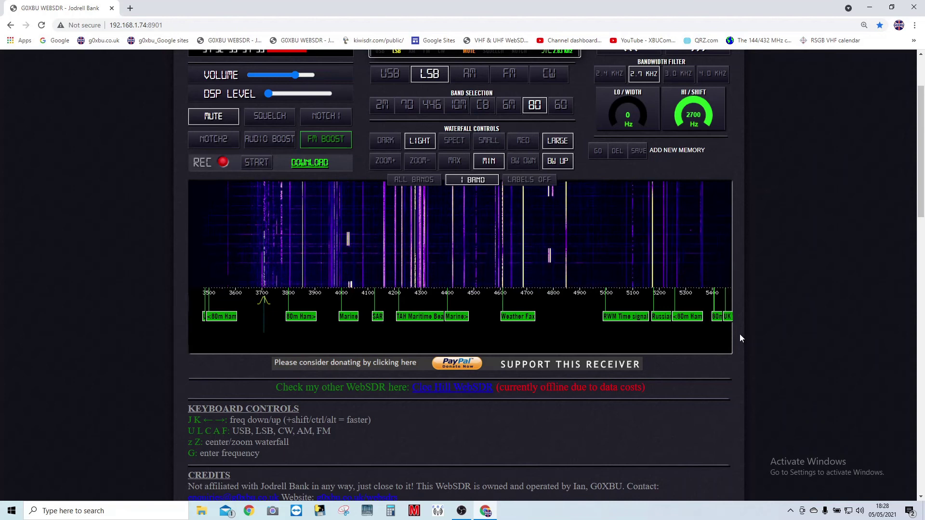
- View the last 20 lines of the logbook and return to the receiver page
scroll(739, 334, "down", 5)
scroll(740, 338, "down", 2)
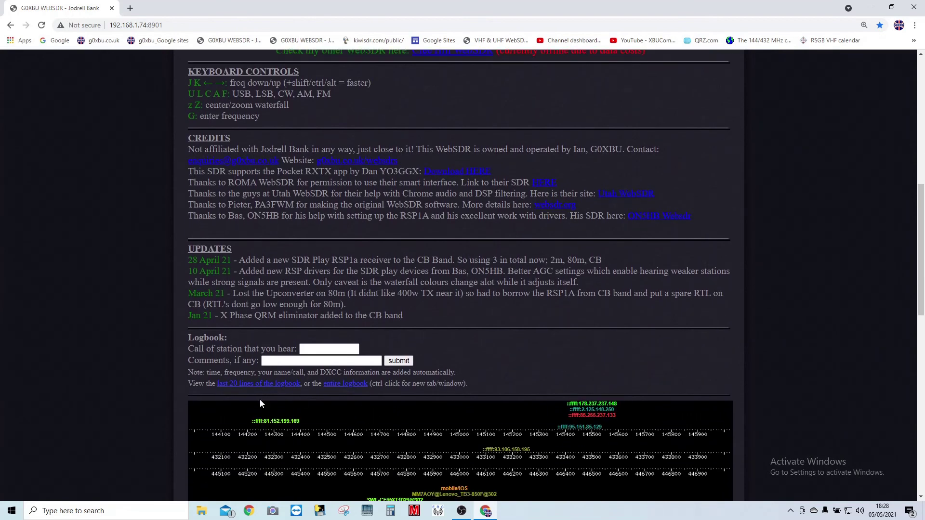
left_click(280, 385)
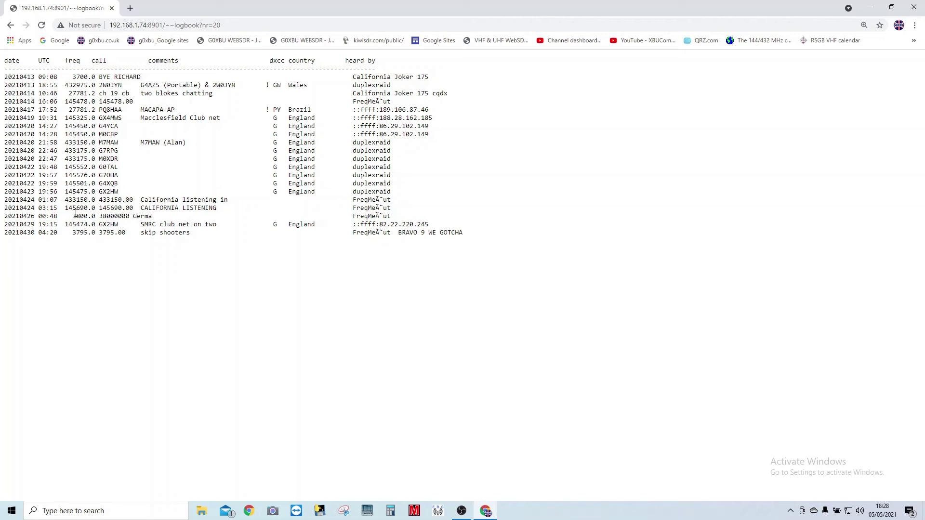
left_click(11, 25)
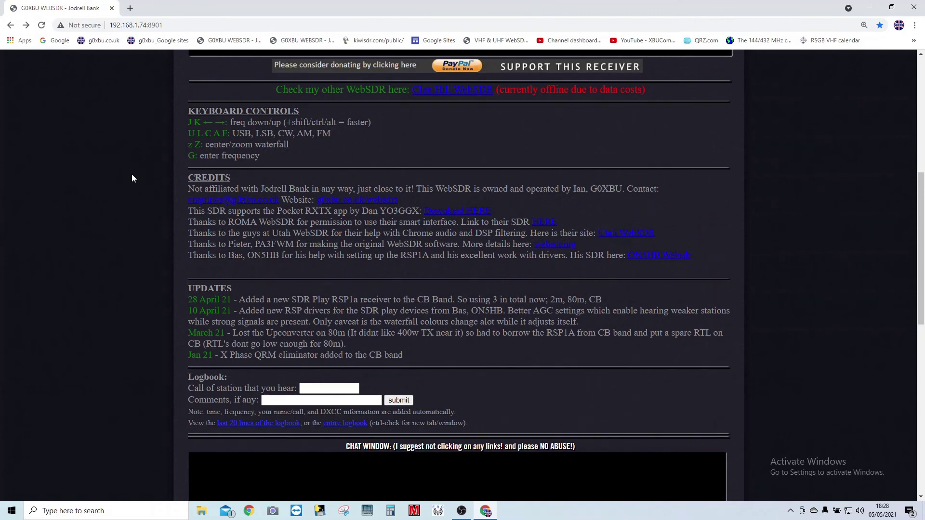
- Examine the listener activity chart, chat window, visitors map, solar-terrestrial data and server statistics further down the receiver page
scroll(132, 175, "up", 7)
scroll(175, 218, "down", 1)
scroll(174, 217, "down", 1)
scroll(175, 218, "up", 2)
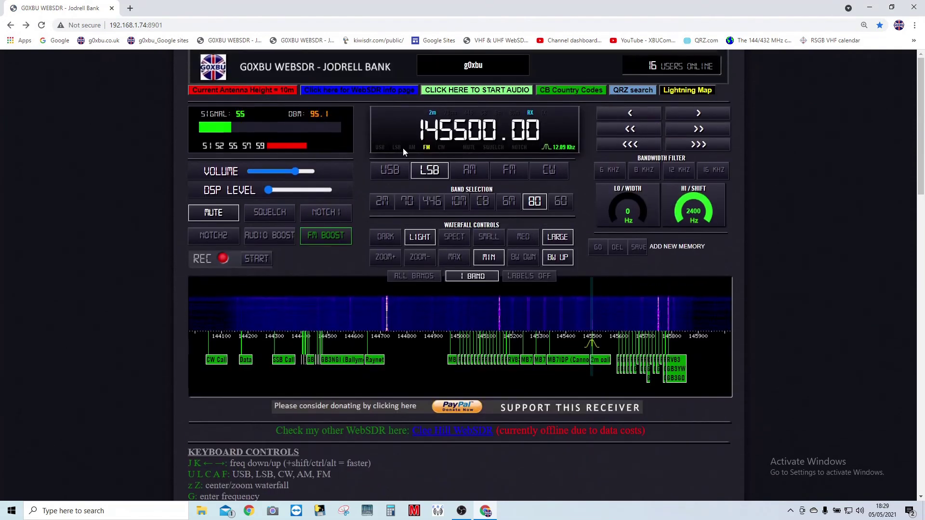
scroll(796, 231, "down", 9)
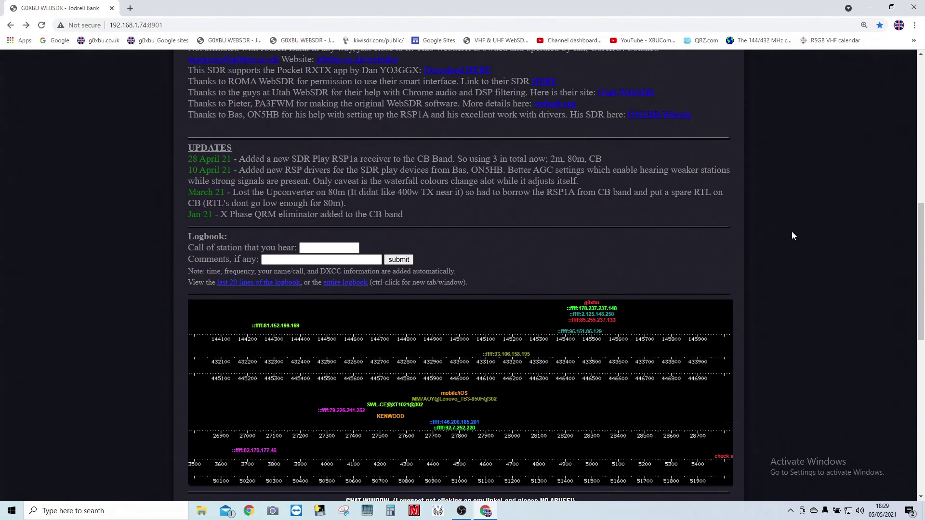
scroll(791, 231, "down", 10)
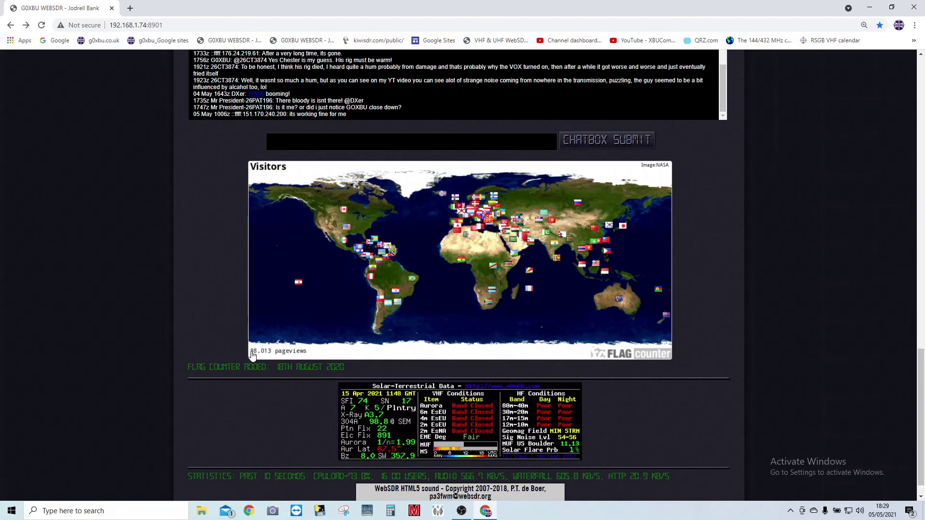
scroll(240, 346, "down", 1)
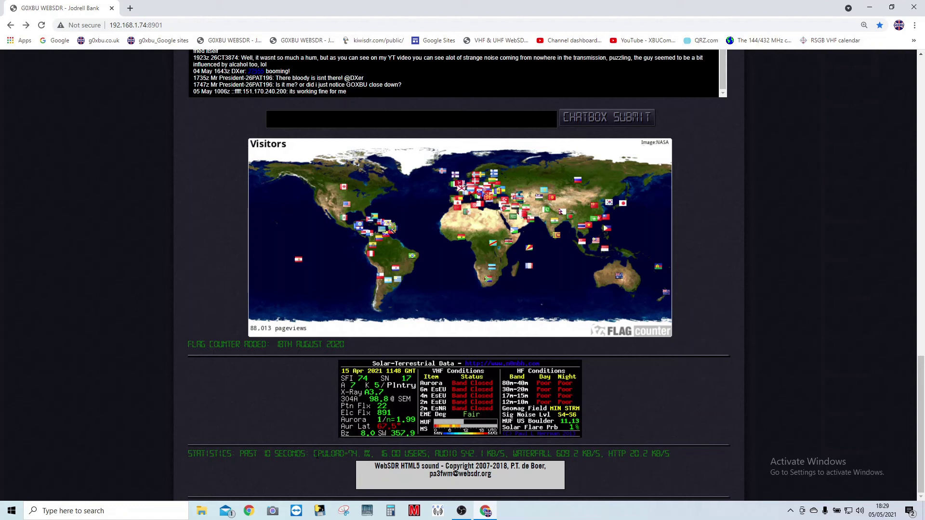
left_click_drag(314, 454, 376, 459)
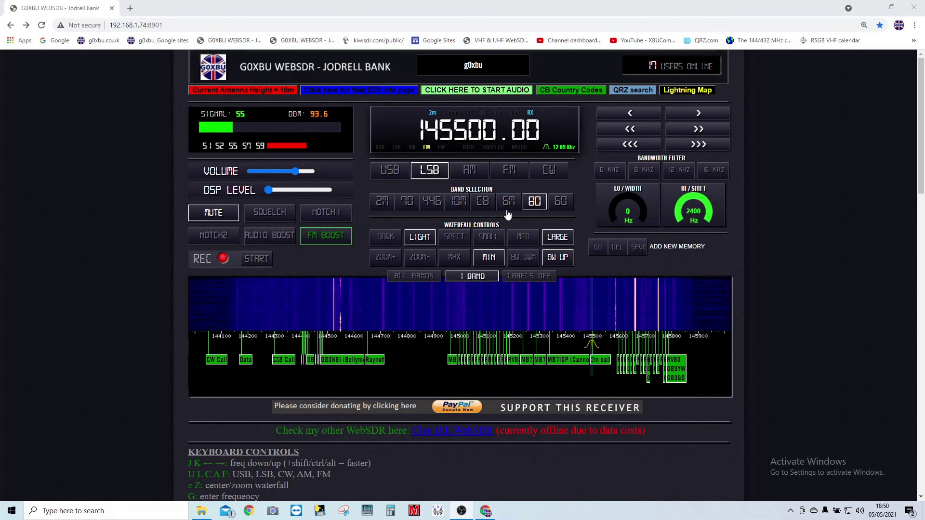
- Switch the waterfall display to all bands and look over each band's waterfall
left_click(426, 276)
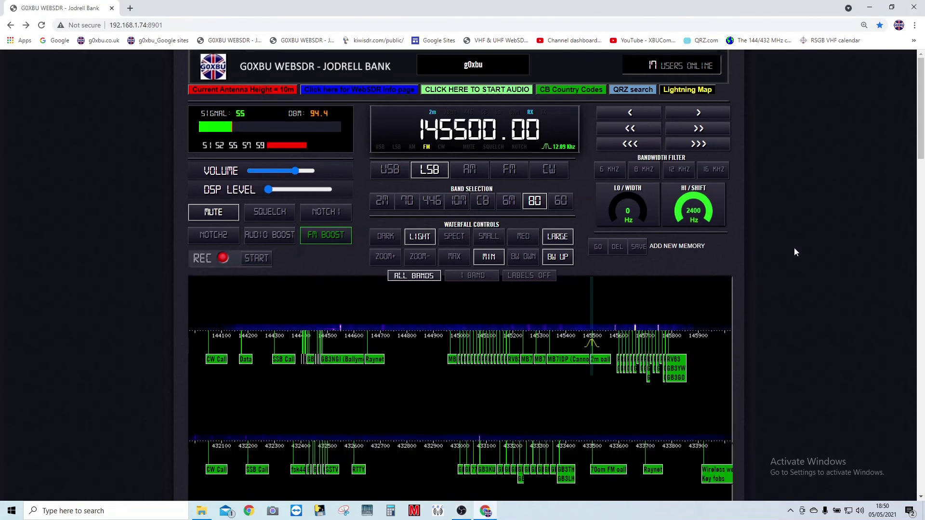
scroll(793, 247, "down", 6)
scroll(793, 247, "down", 4)
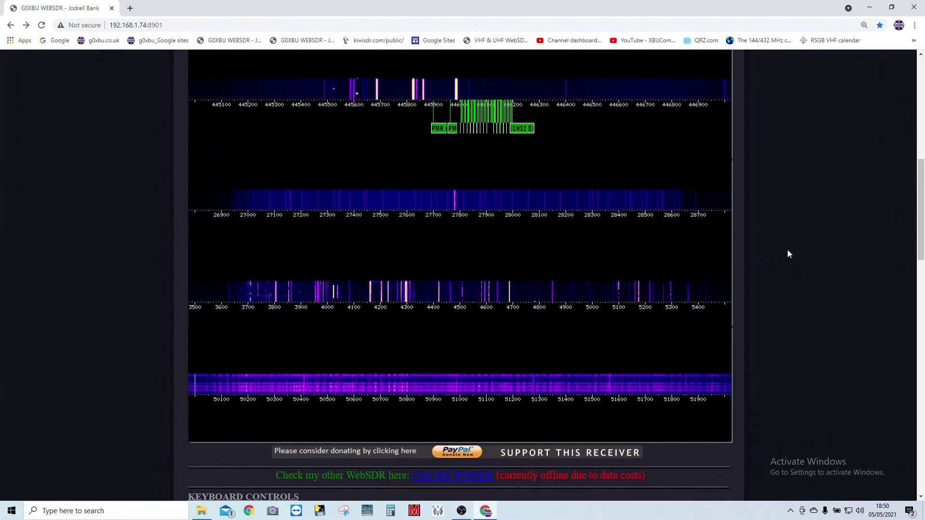
- Tune the receiver to about 4510 kHz on the 80 m waterfall in the all-bands view
scroll(382, 256, "up", 3)
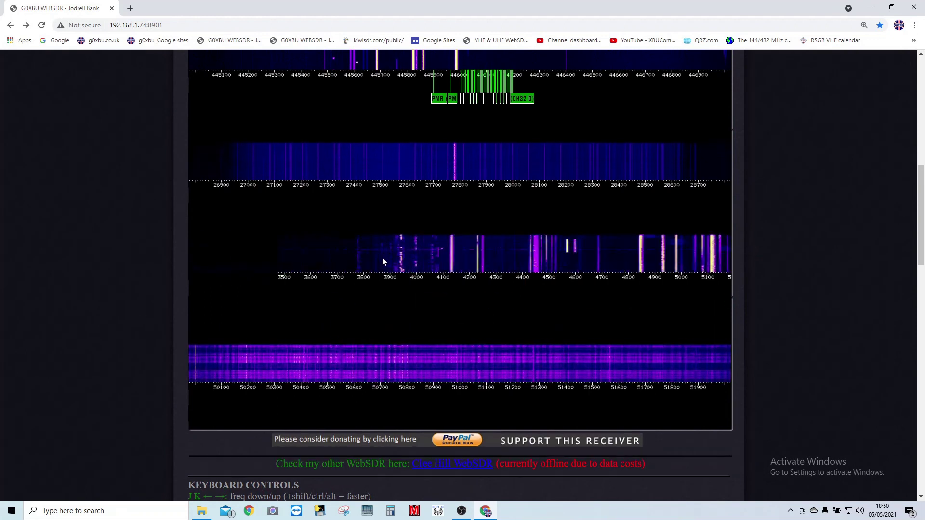
key("z")
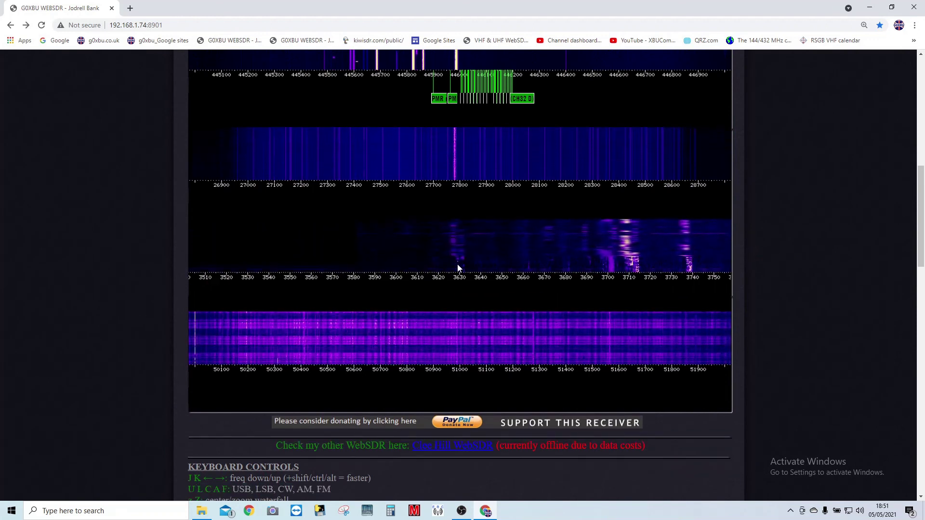
left_click_drag(508, 253, 628, 254)
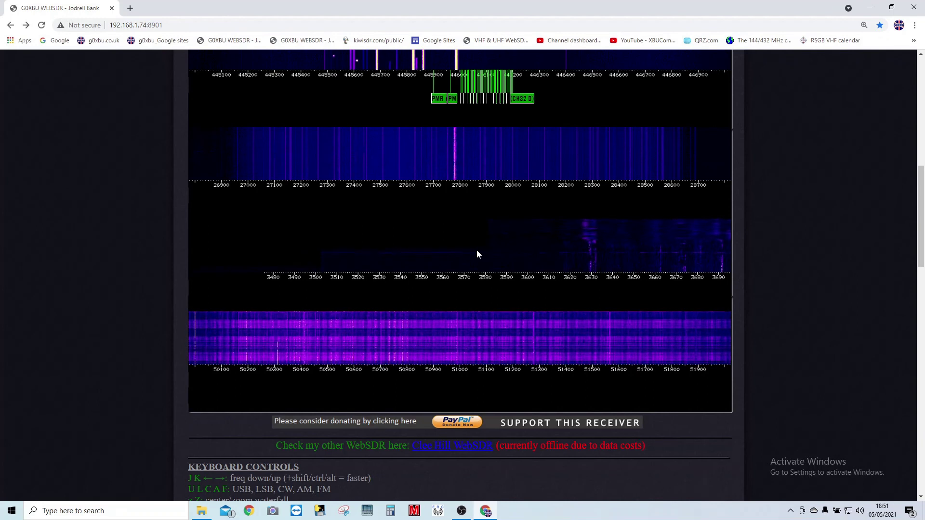
scroll(582, 252, "up", 2)
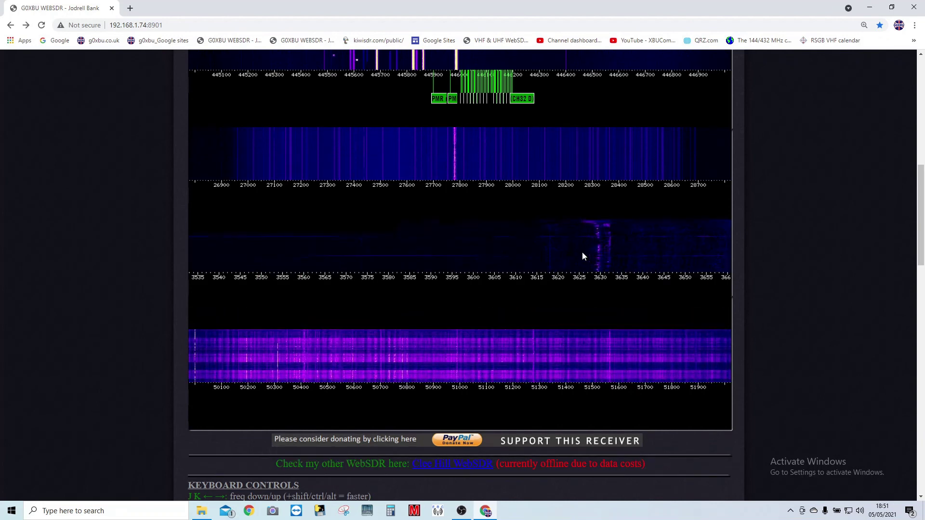
left_click_drag(499, 253, 589, 260)
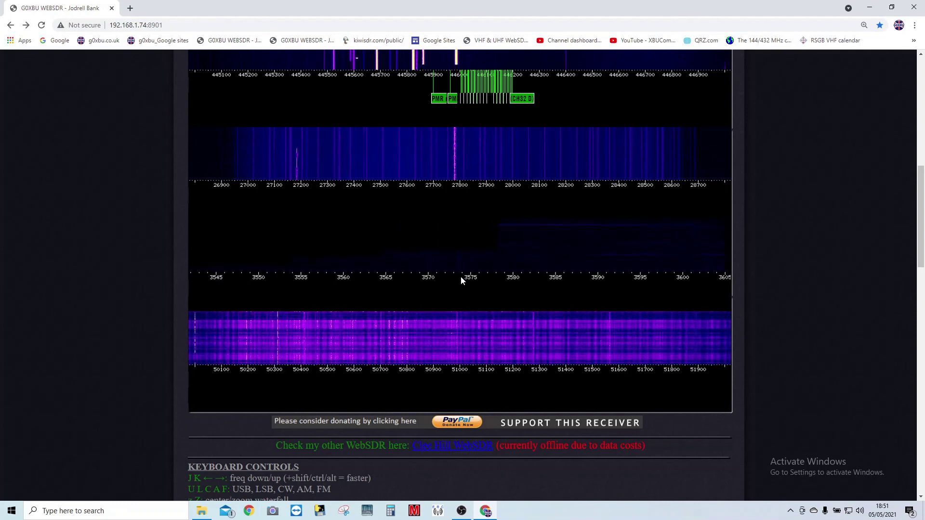
left_click(459, 277)
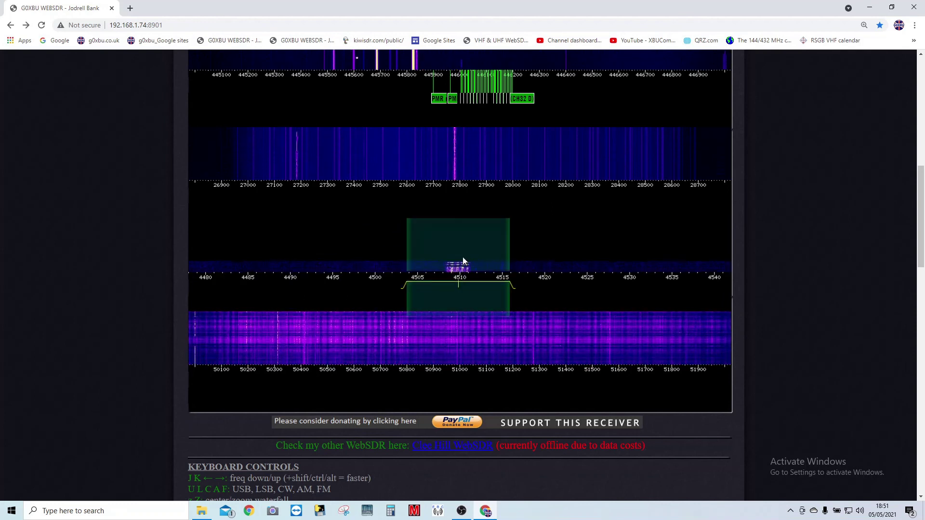
- Tune the receiver to the faint signal at 3574.60 kHz LSB on the 80 m waterfall
left_click(412, 237)
scroll(365, 237, "down", 1)
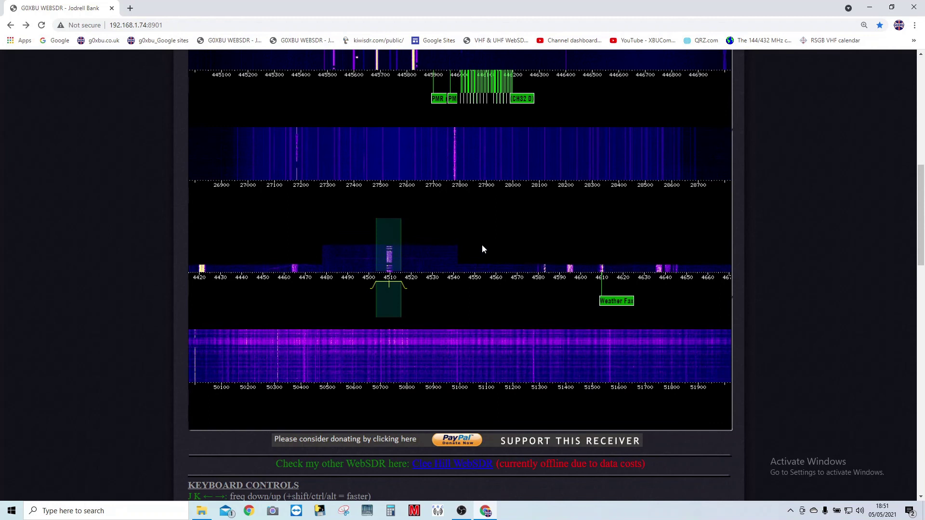
scroll(481, 247, "down", 1)
scroll(477, 249, "down", 3)
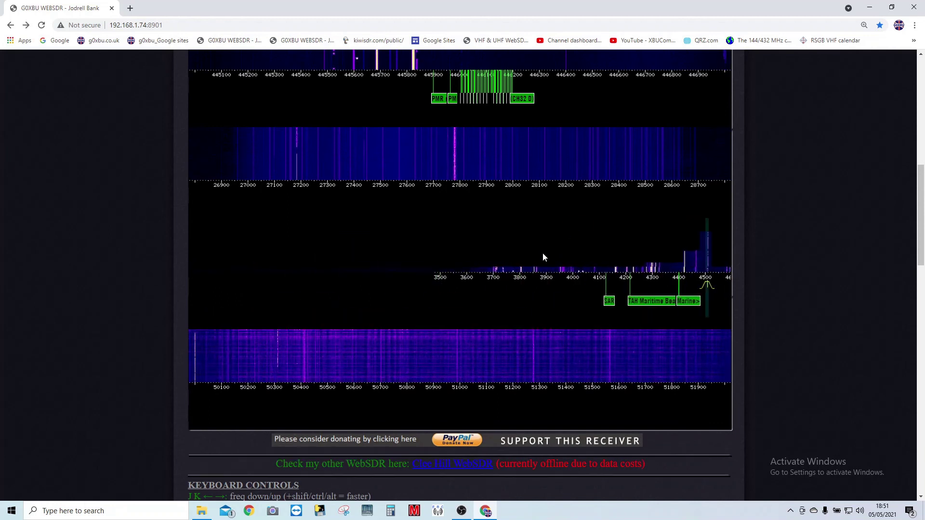
scroll(488, 262, "up", 1)
left_click(556, 301)
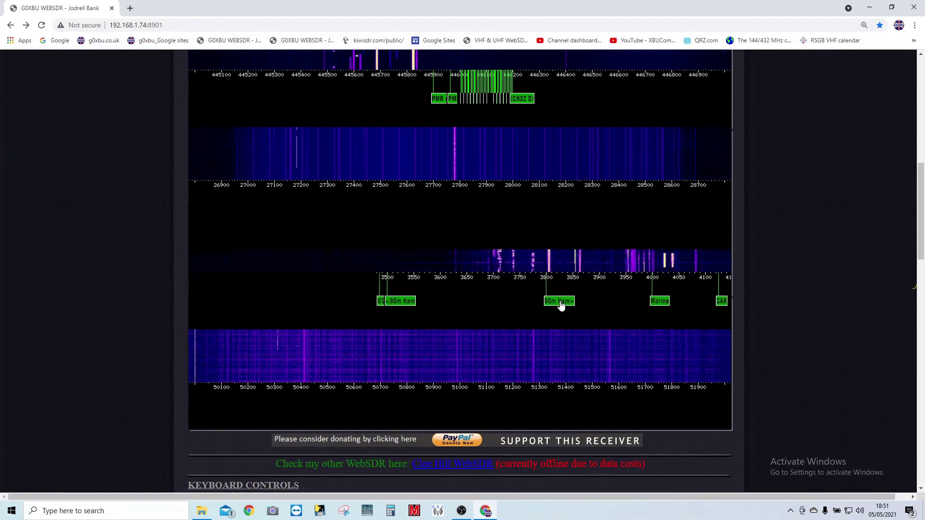
left_click_drag(443, 250, 523, 267)
scroll(512, 259, "up", 1)
scroll(523, 264, "up", 1)
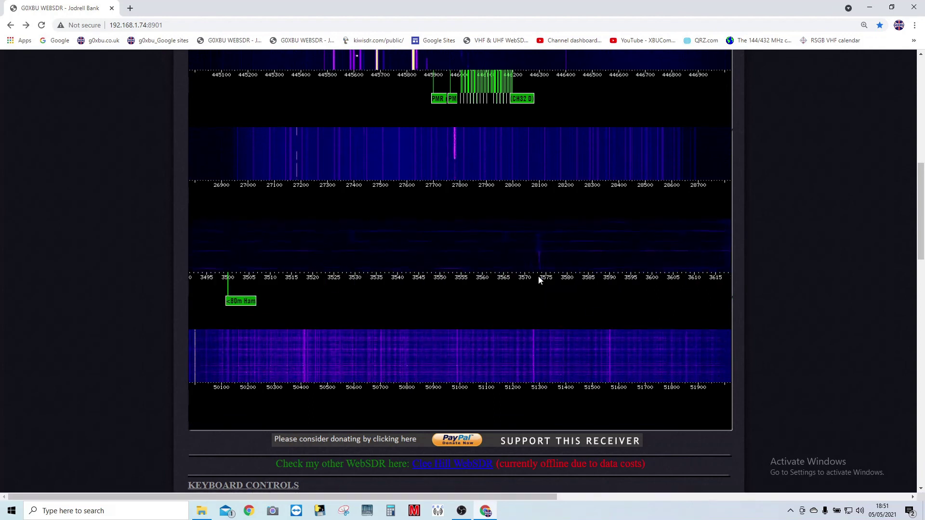
left_click(538, 275)
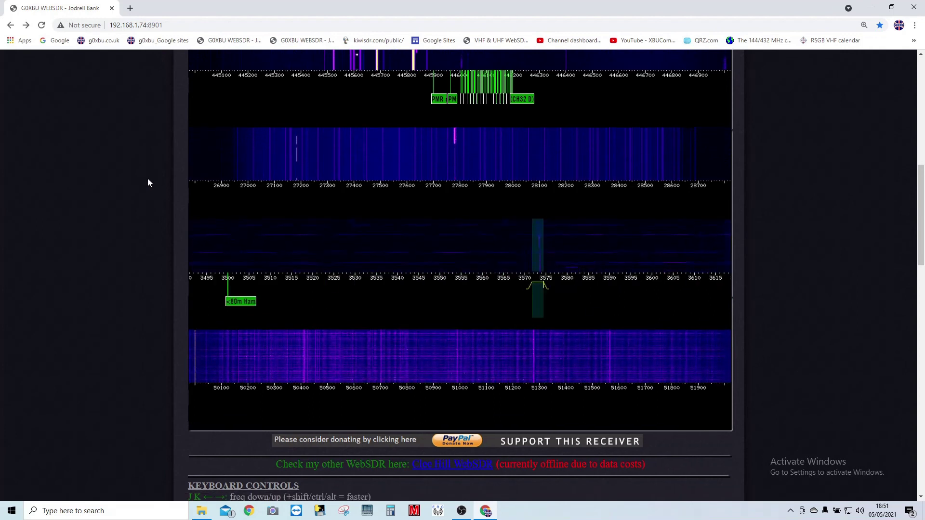
- Unmute the audio to listen to the tuned 80 m signal
scroll(149, 178, "up", 8)
left_click(211, 120)
scroll(151, 143, "up", 2)
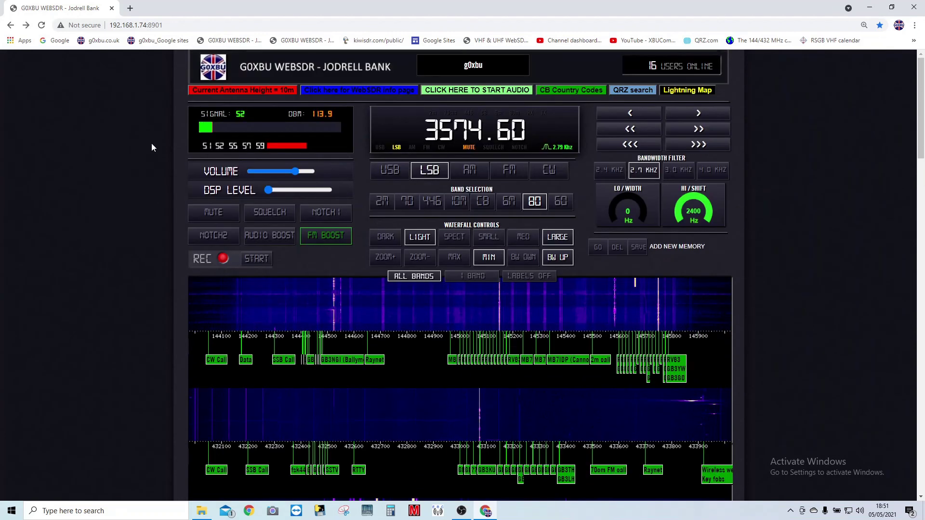
- Shift the passband on the 80 m waterfall to 3575.10 kHz and mute the audio
scroll(118, 173, "down", 3)
scroll(120, 172, "down", 6)
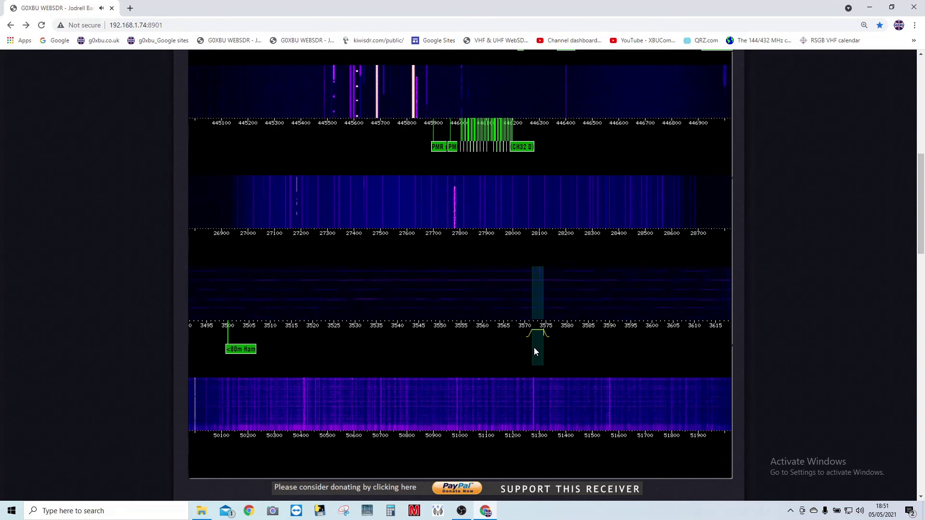
left_click(538, 348)
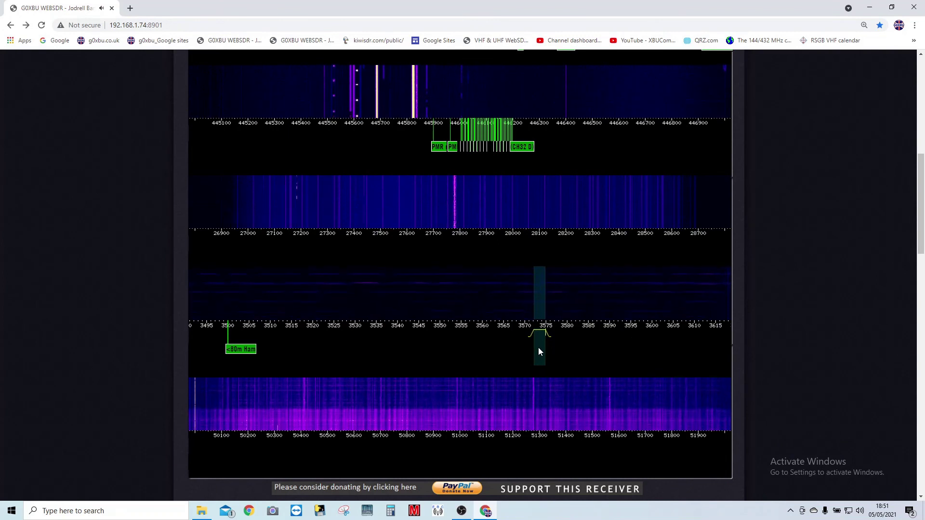
scroll(148, 212, "up", 9)
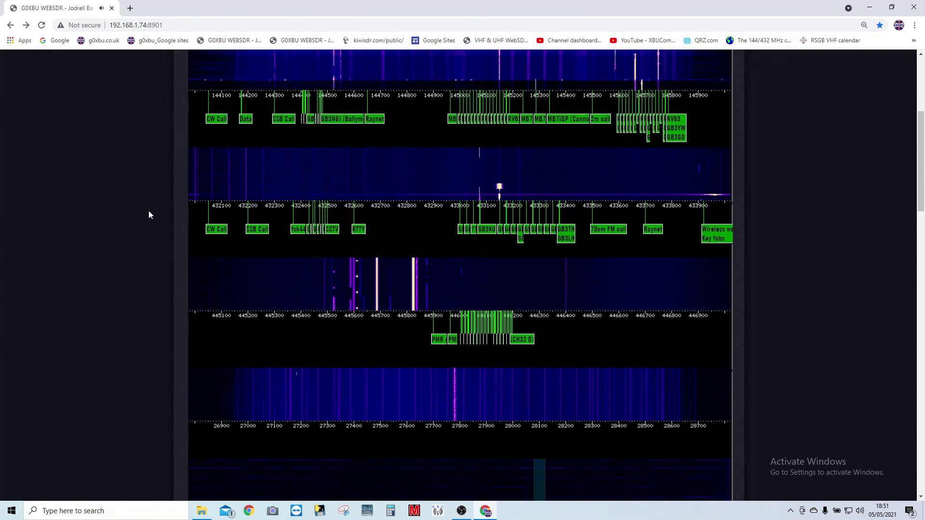
left_click(215, 214)
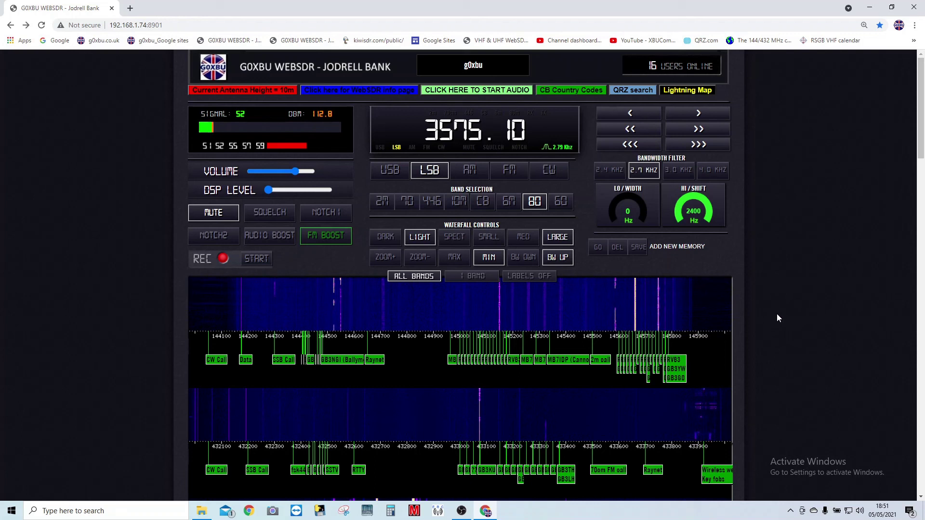
scroll(781, 320, "down", 2)
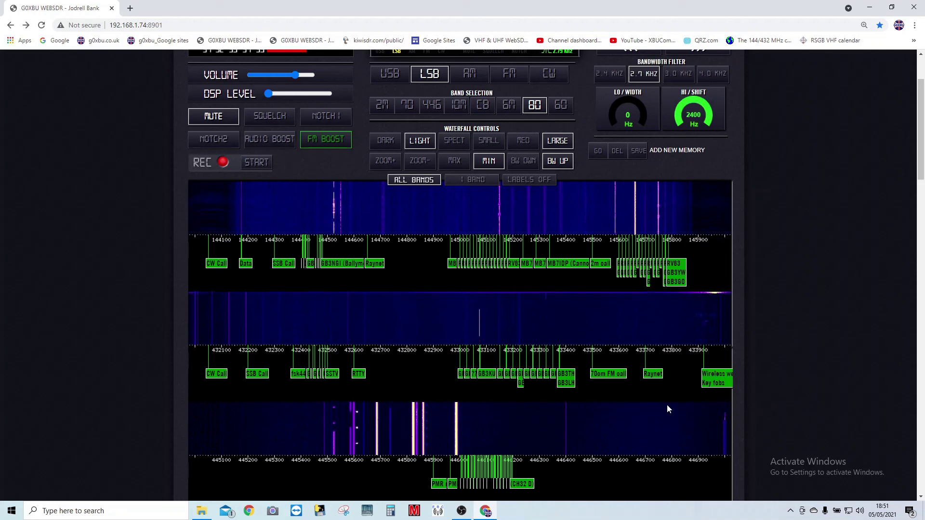
scroll(808, 340, "up", 2)
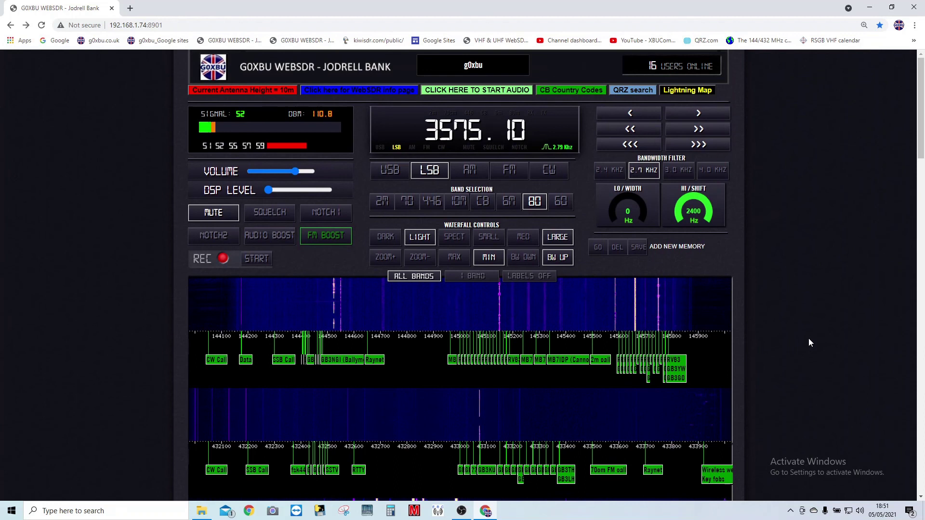
scroll(809, 337, "down", 1)
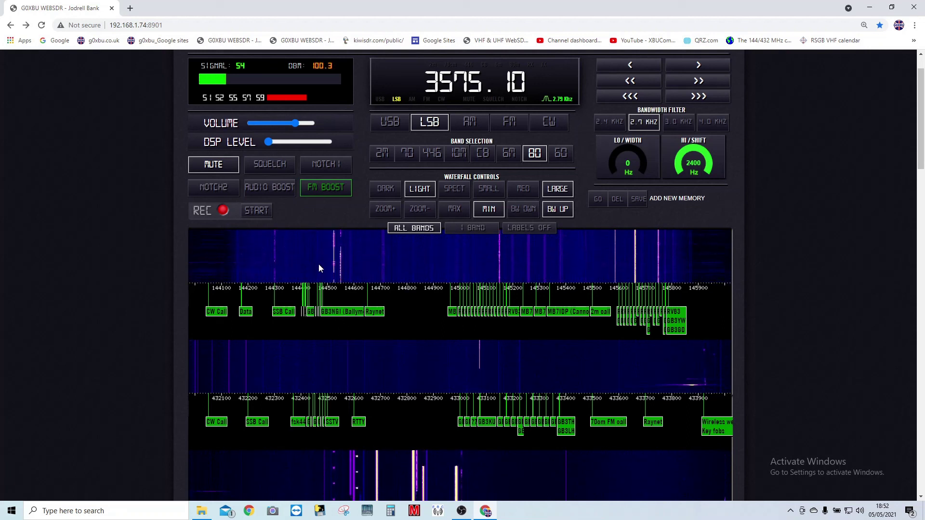
- Tune the receiver to the Wireless weather stations / Key fobs label at 433920 kHz FM on the 70 cm waterfall
scroll(833, 286, "up", 1)
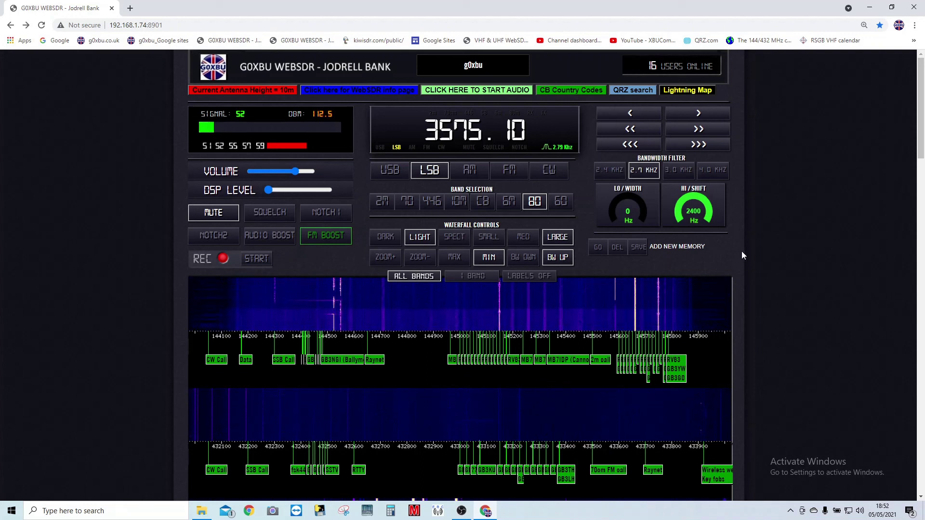
scroll(816, 288, "down", 2)
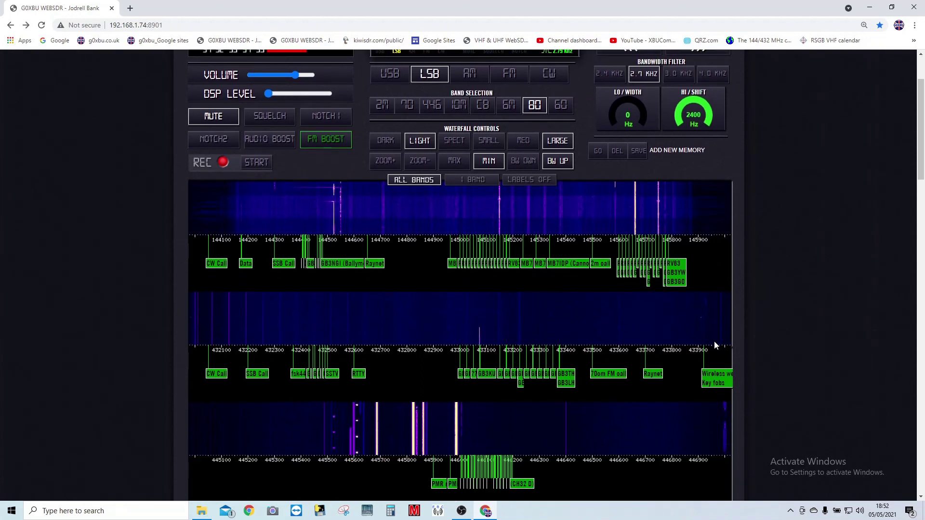
scroll(703, 317, "up", 1)
left_click_drag(703, 321, 646, 313)
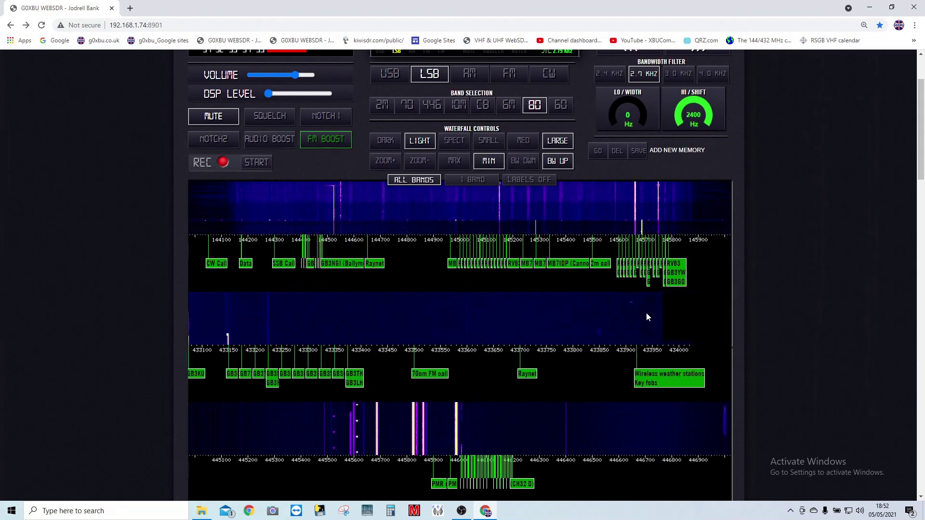
scroll(683, 332, "down", 1)
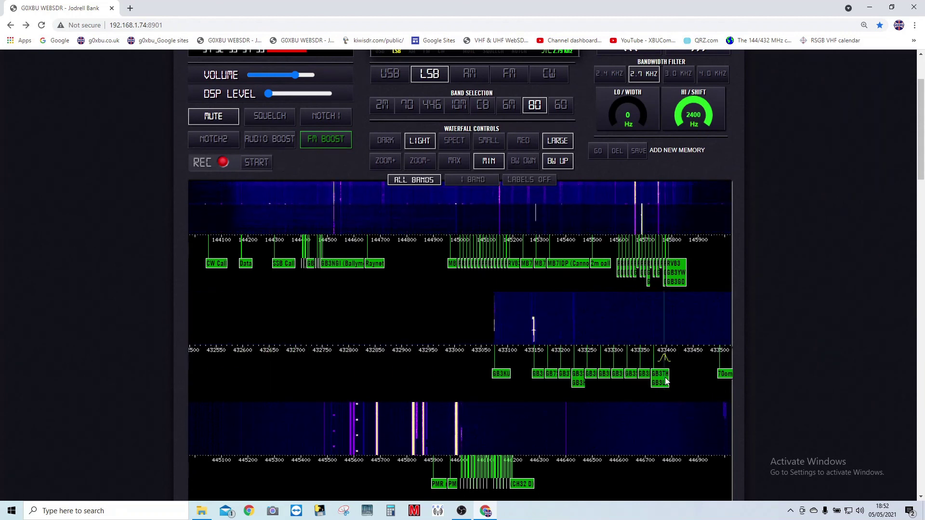
scroll(546, 322, "up", 1)
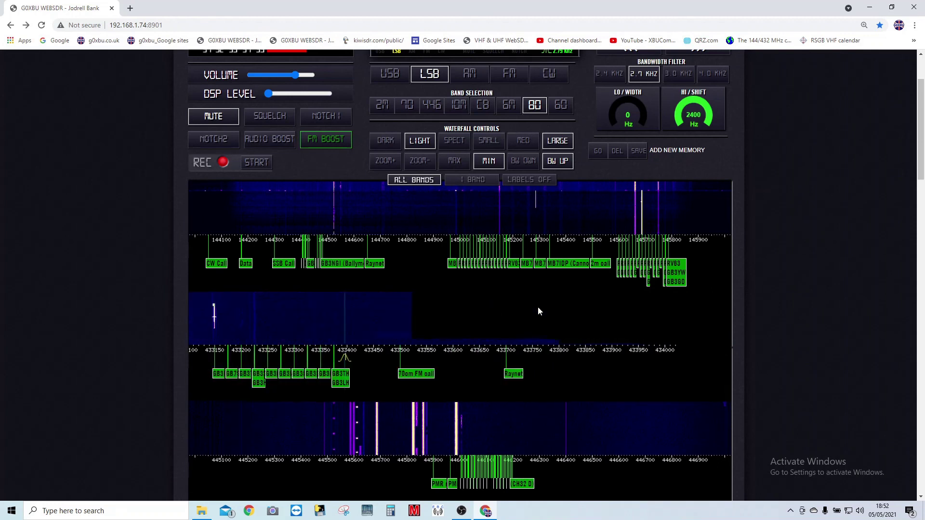
scroll(597, 337, "down", 1)
left_click(597, 382)
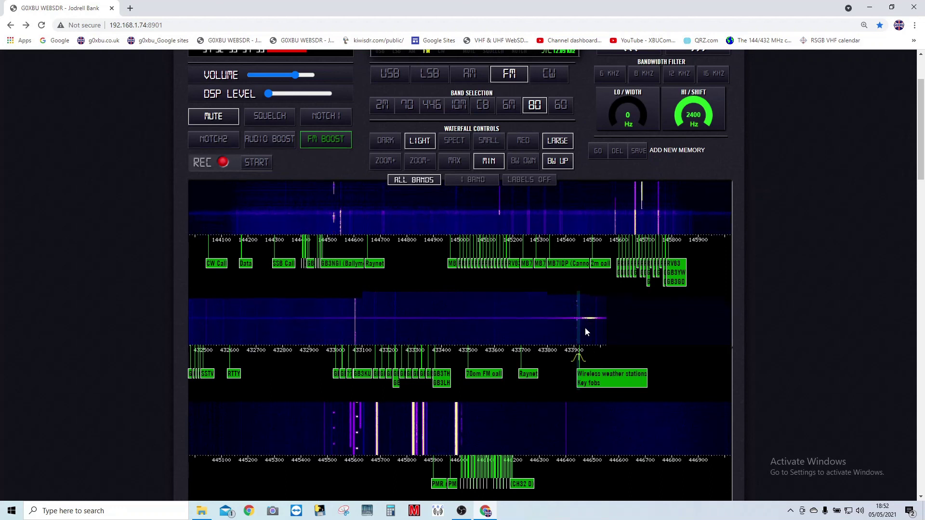
- Check the tuned frequency on the receiver display and pan the 70 cm waterfall toward lower frequencies
scroll(834, 334, "up", 2)
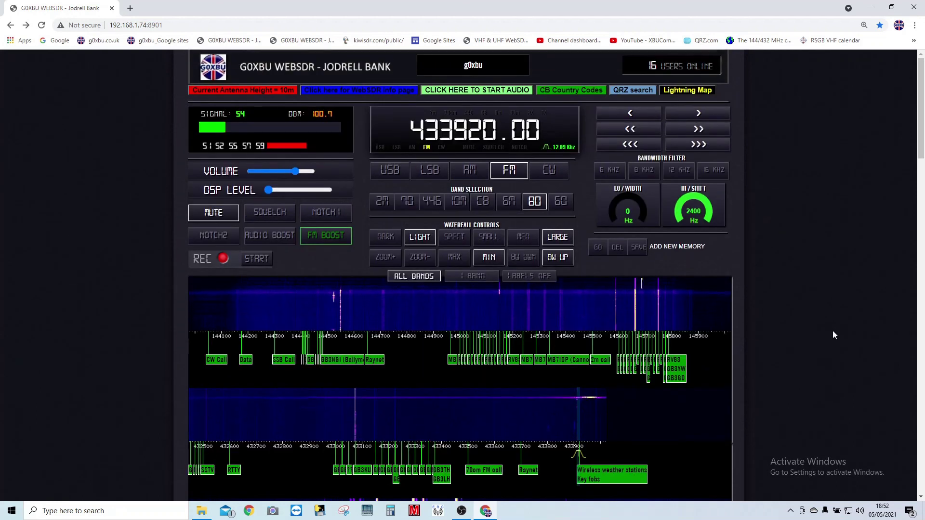
scroll(832, 331, "down", 2)
scroll(832, 332, "up", 1)
scroll(831, 333, "down", 1)
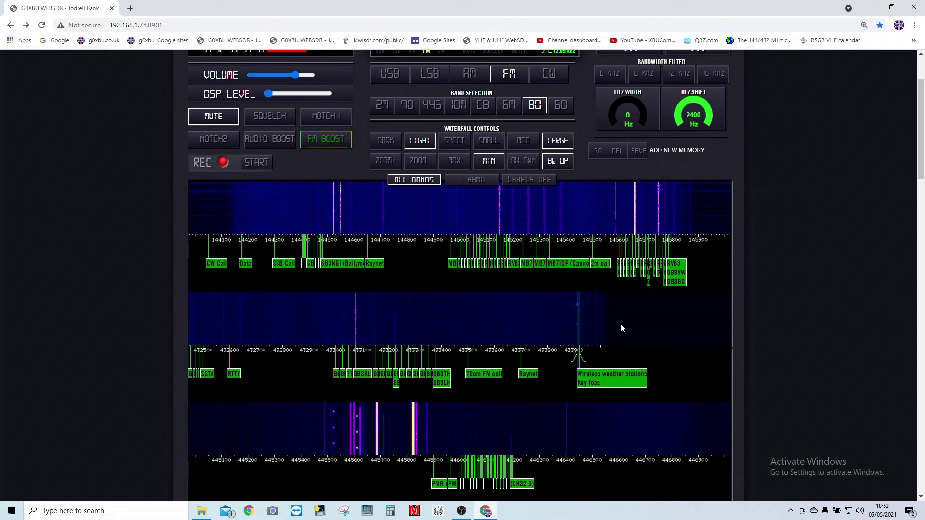
left_click_drag(544, 324, 634, 340)
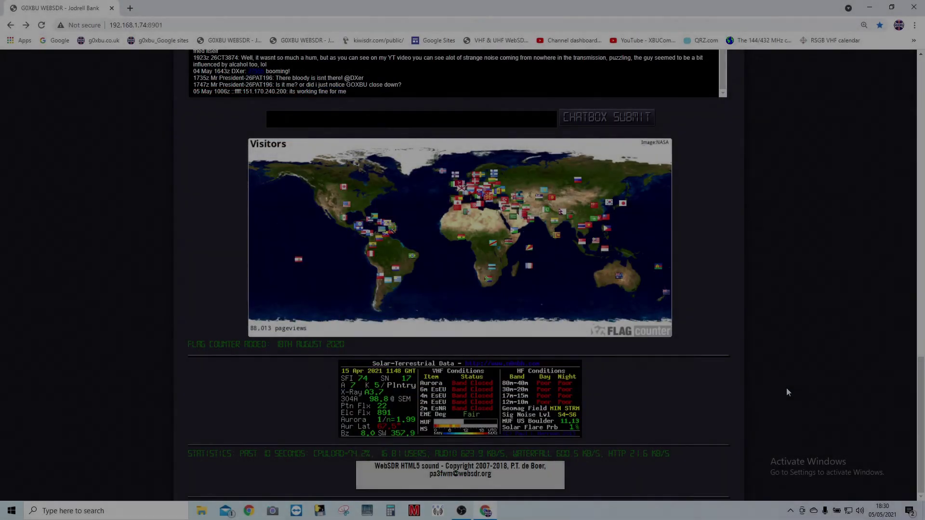
- Review the page from the visitor map and solar data back to the receiver, including the keyboard controls and credits
scroll(786, 388, "up", 15)
scroll(811, 395, "up", 6)
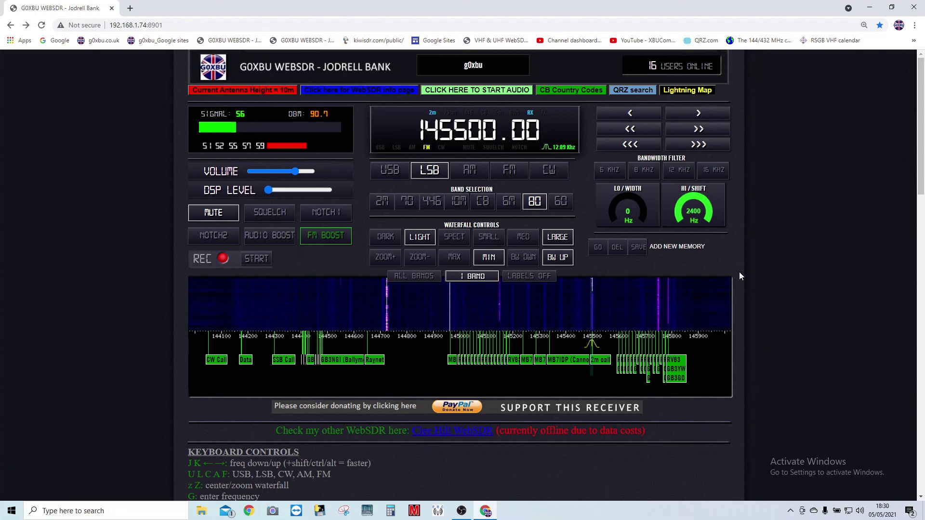
scroll(739, 272, "down", 2)
scroll(744, 280, "up", 1)
scroll(744, 281, "down", 1)
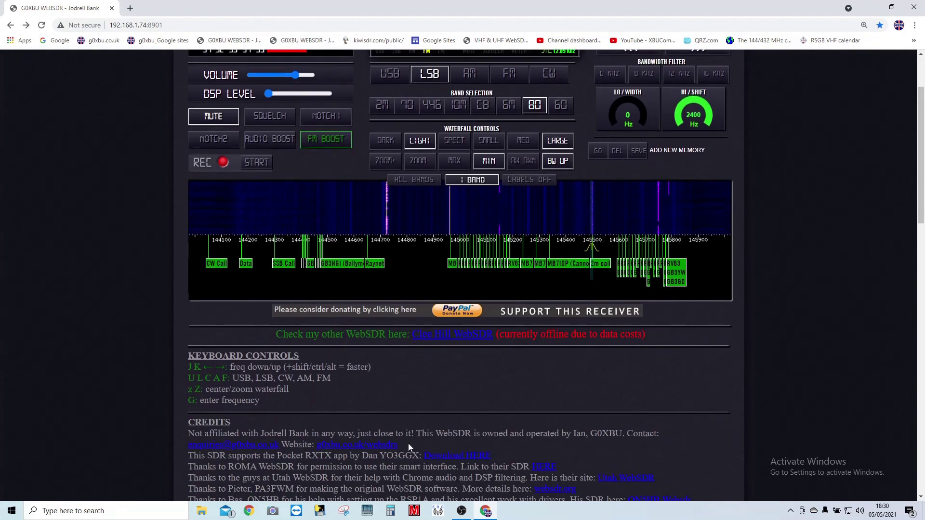
scroll(733, 397, "up", 2)
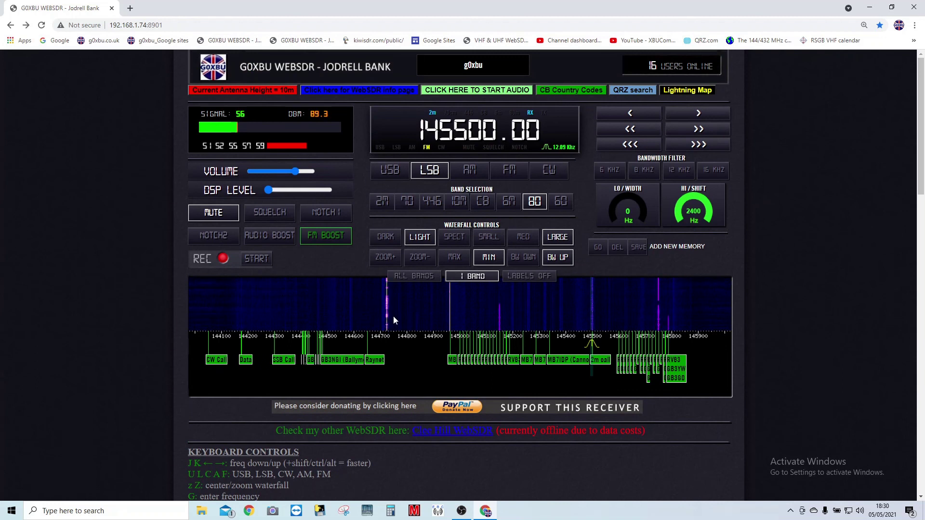